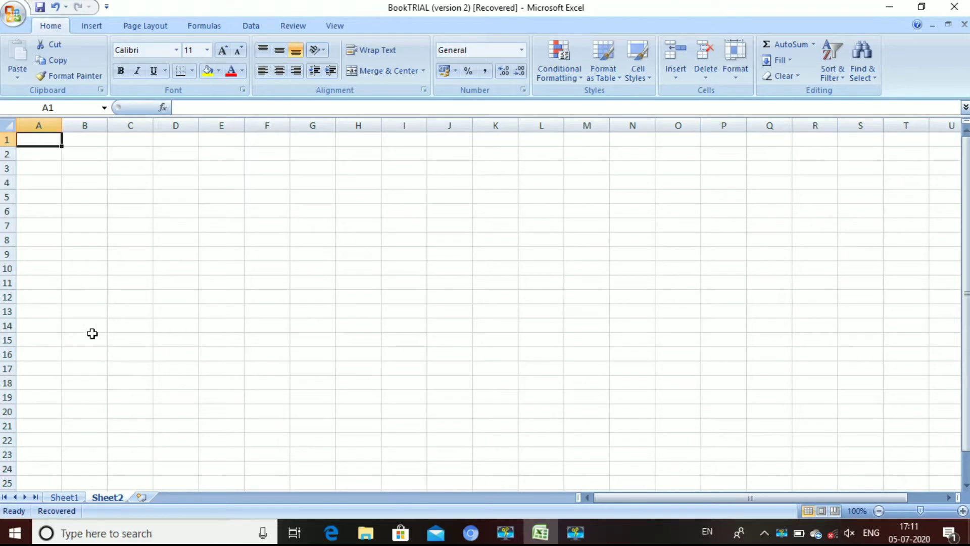
# - Add conc and absorbance headers in A3:B3 and paste the calibration values below them
pyautogui.click(51, 172)
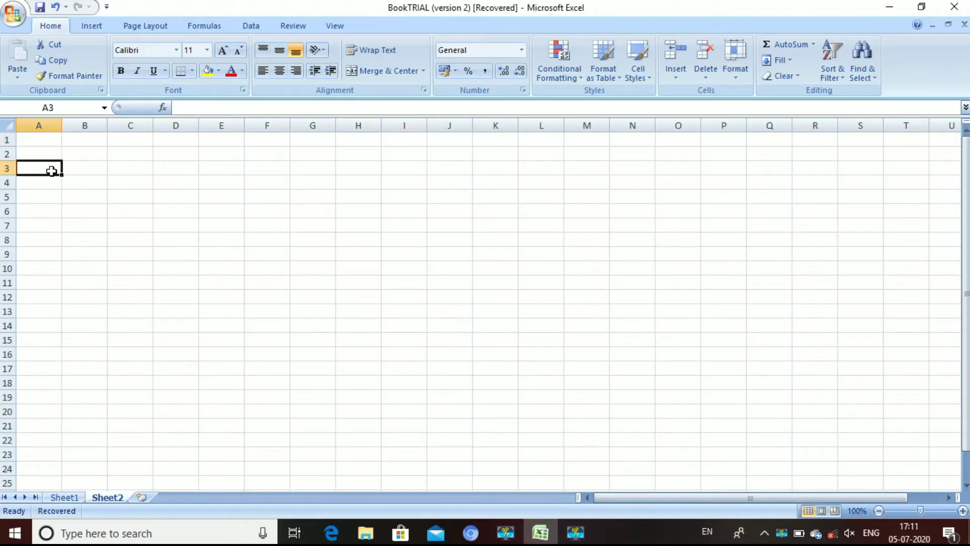
pyautogui.write('con')
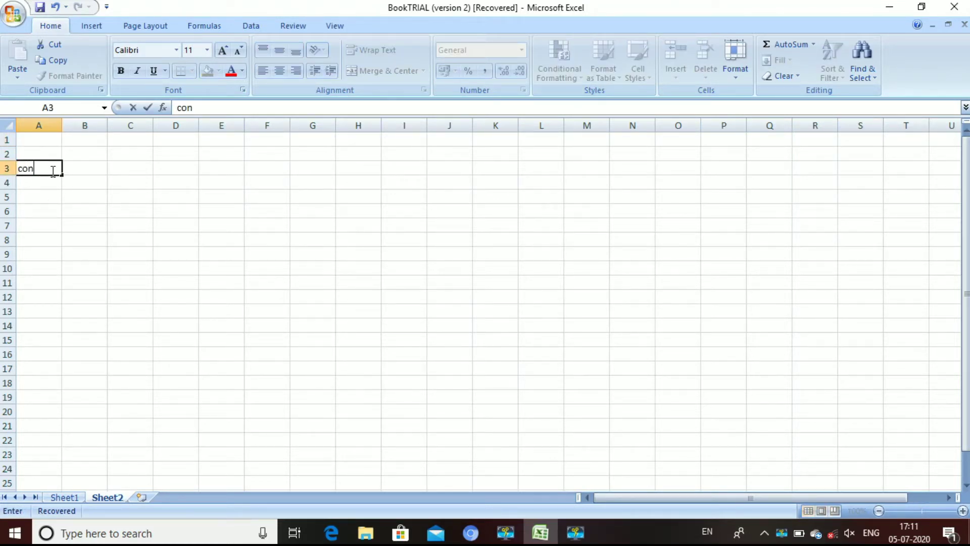
pyautogui.write('c')
pyautogui.press('Tab')
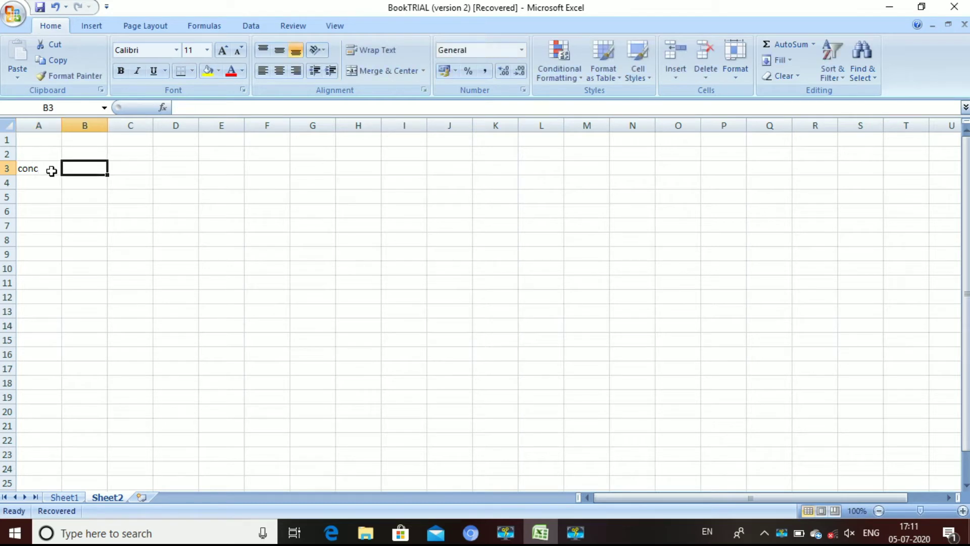
pyautogui.write('ab')
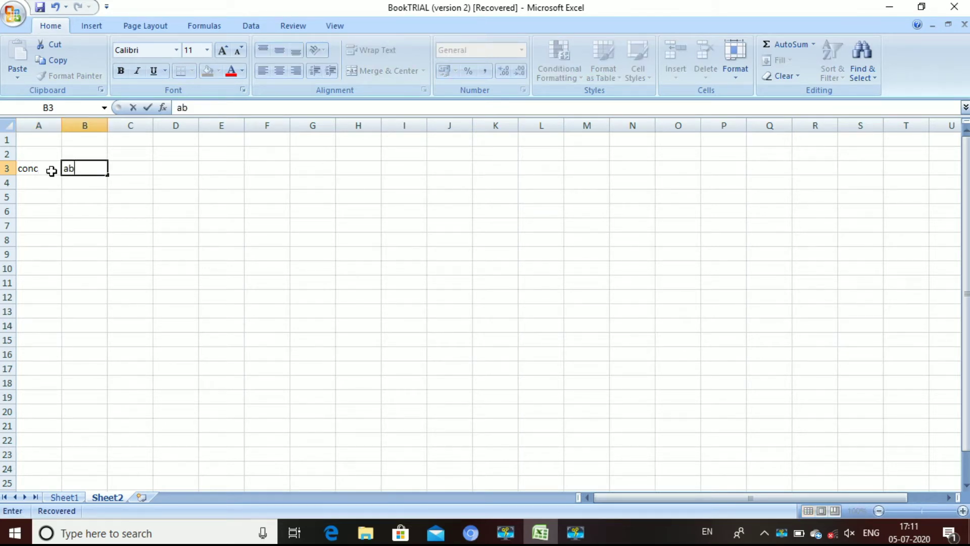
pyautogui.write('sorbance')
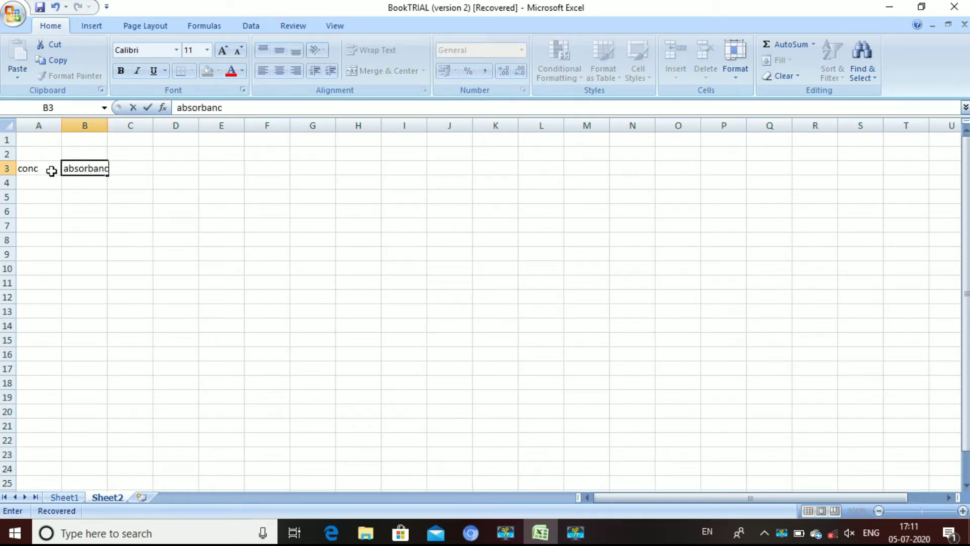
pyautogui.click(40, 182)
pyautogui.write('0\t0 10\t0.187 20\t0.376 30\t0.562 40\t0.725 50\t0.894')
# - Insert a Scatter with Straight Lines and Markers chart of the calibration data
pyautogui.click(92, 25)
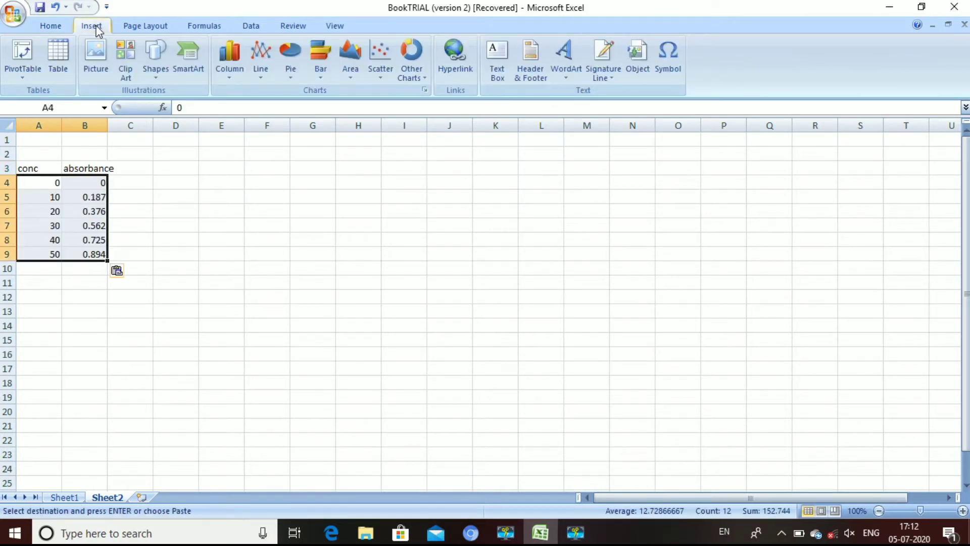
pyautogui.click(381, 74)
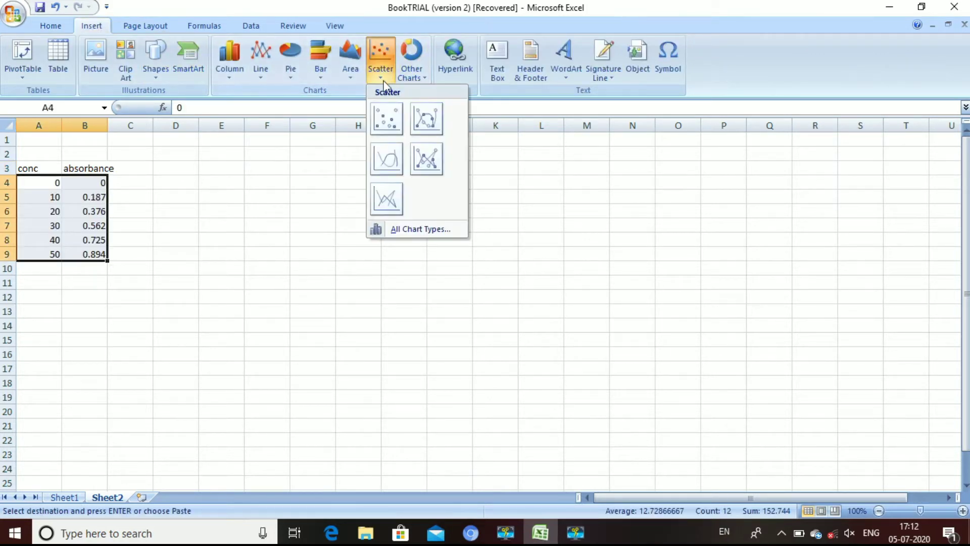
pyautogui.click(426, 158)
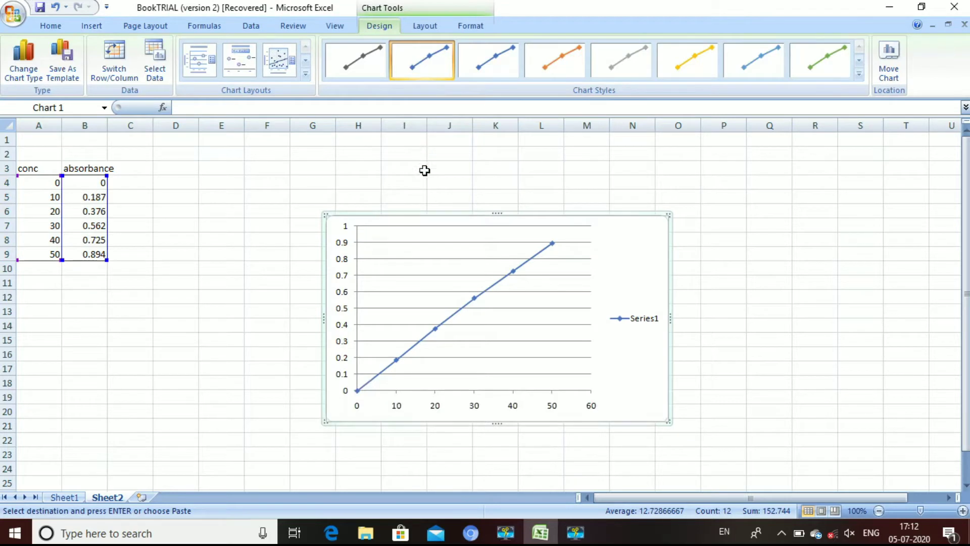
pyautogui.click(498, 286)
# - Add a trendline showing y = 0.017x + 0.009 and R² = 0.999, with its label moved above the legend
pyautogui.rightClick(497, 286)
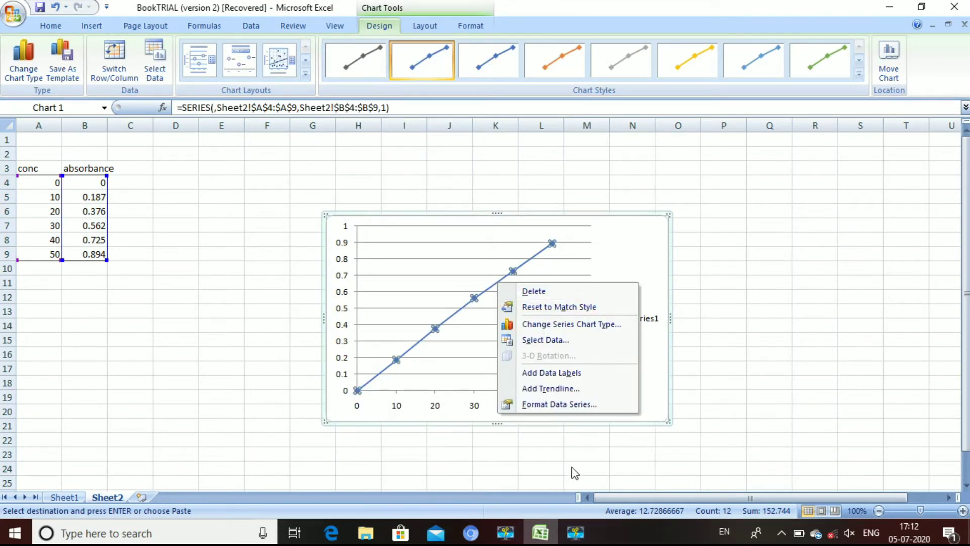
pyautogui.click(562, 389)
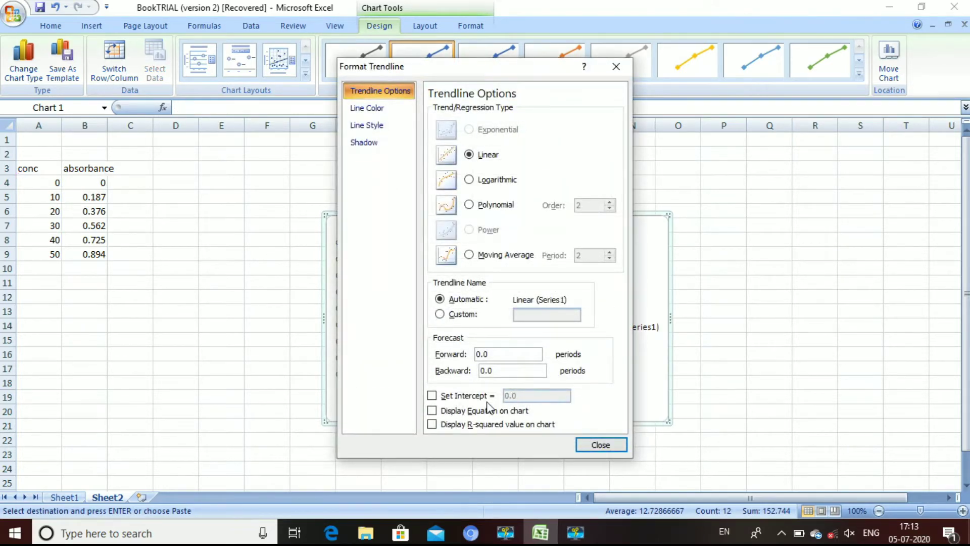
pyautogui.click(432, 412)
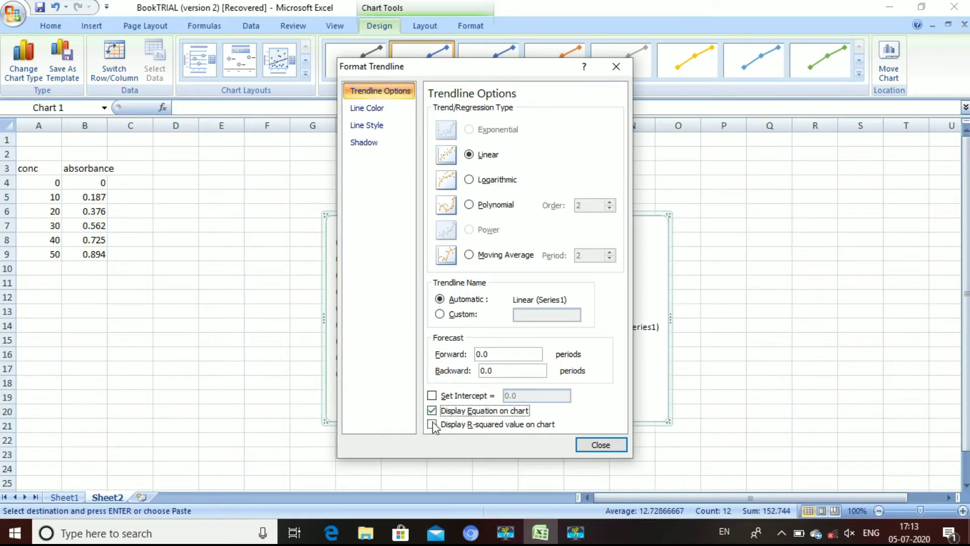
pyautogui.click(432, 424)
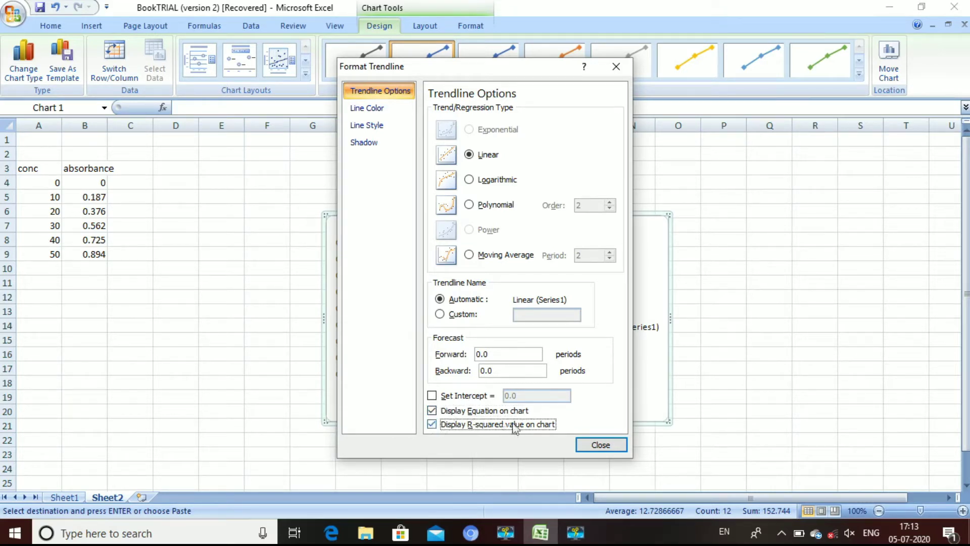
pyautogui.click(588, 446)
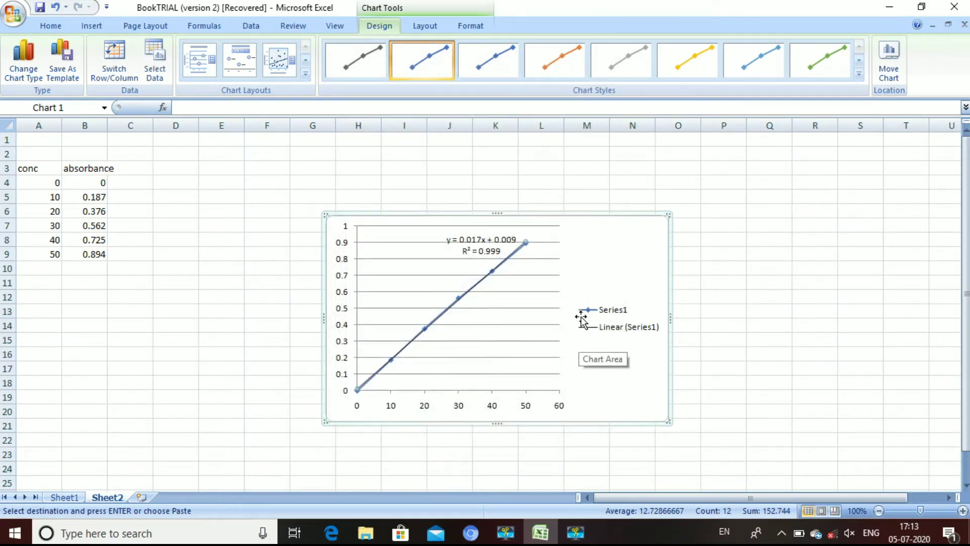
pyautogui.click(484, 240)
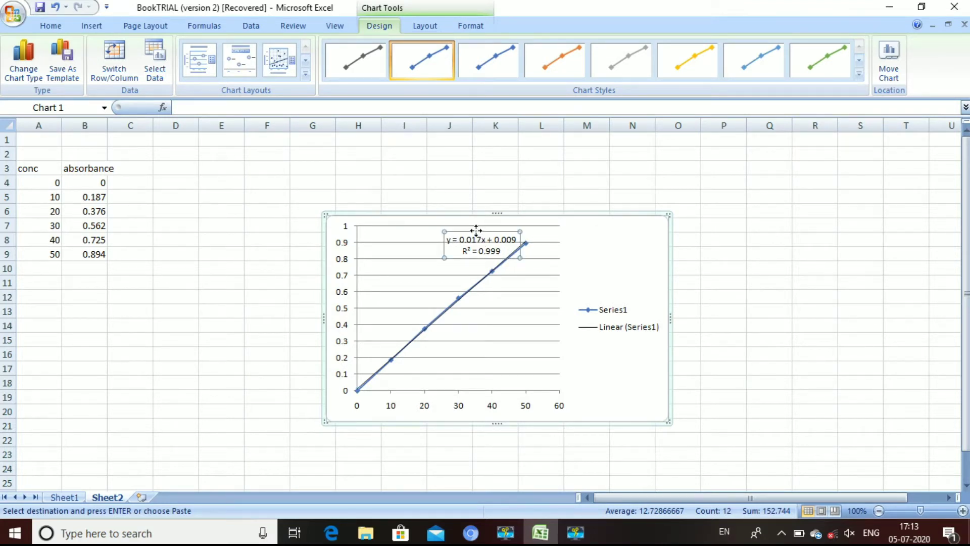
pyautogui.moveTo(476, 230); pyautogui.dragTo(605, 231)
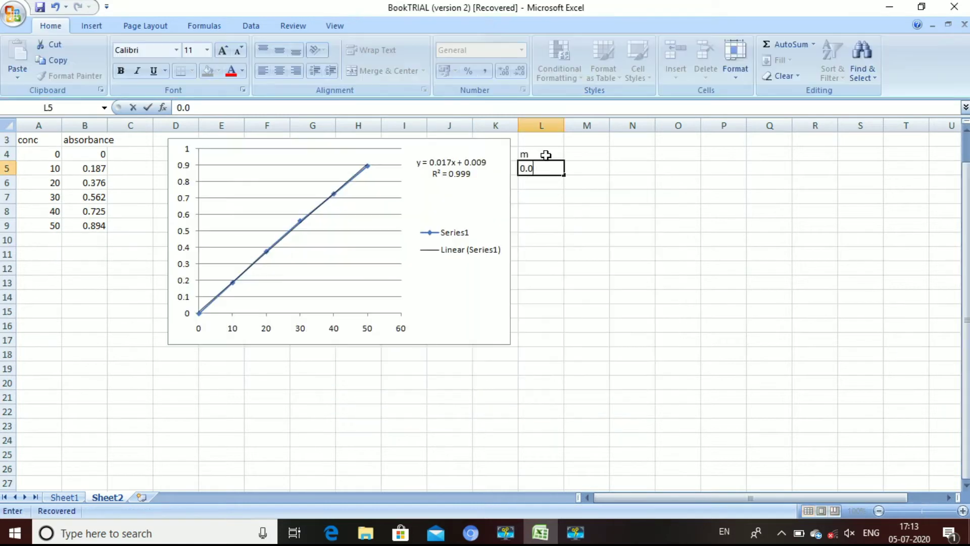
# - Enter slope 0.017 under m, label M4 as c, and type intercept 0.009 in M5
pyautogui.write('17')
pyautogui.click(574, 154)
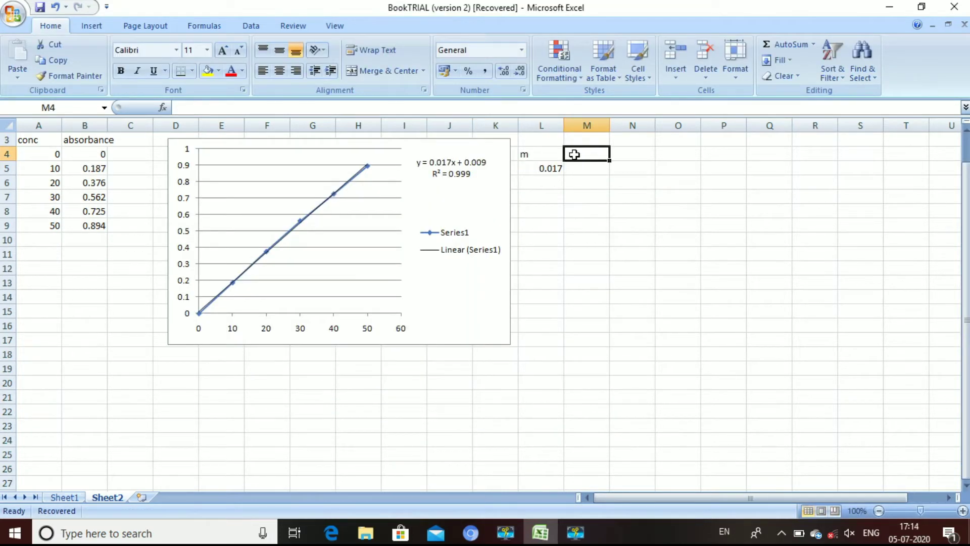
pyautogui.doubleClick(574, 154)
pyautogui.press('Return')
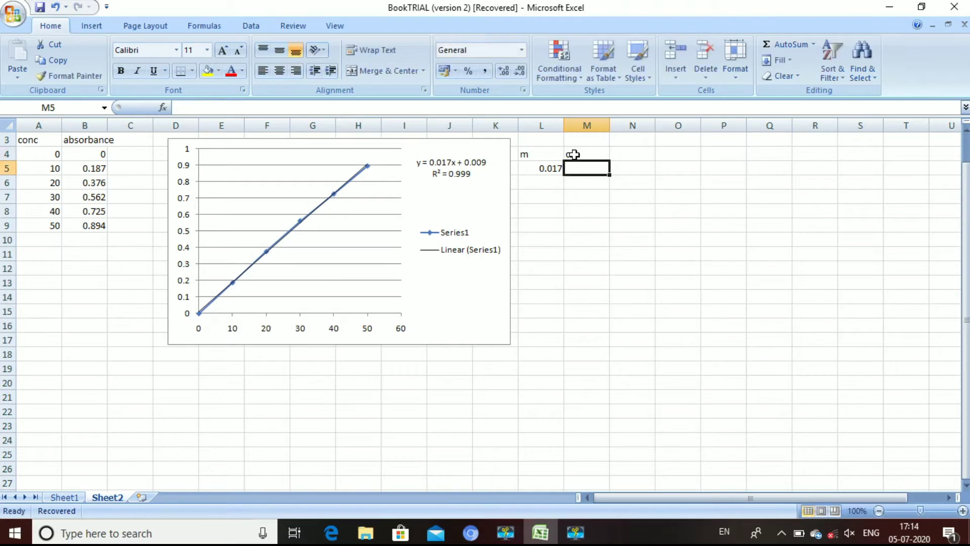
pyautogui.write('0')
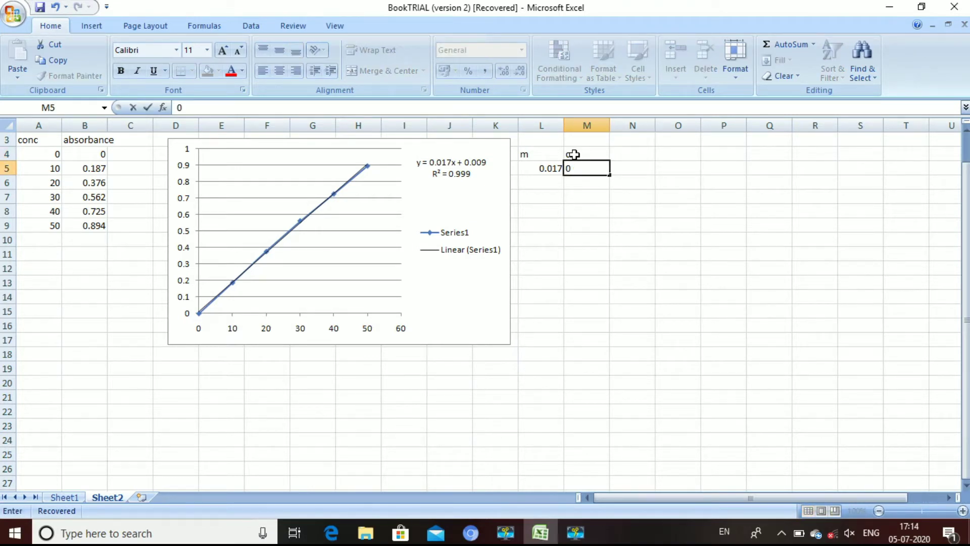
pyautogui.write('.009')
# - Paste headers time, abs, y-c, y-c/m, in mg, in 5ml, cdr in 5ml, in 900ml, cdr, %cdr into N5:W5
pyautogui.press('Tab')
pyautogui.write('time\tabs\ty-c\ty-c/m\tin mg\tin 5ml\tcdr in 5ml\tin 900ml\tcdr\t%cdr')
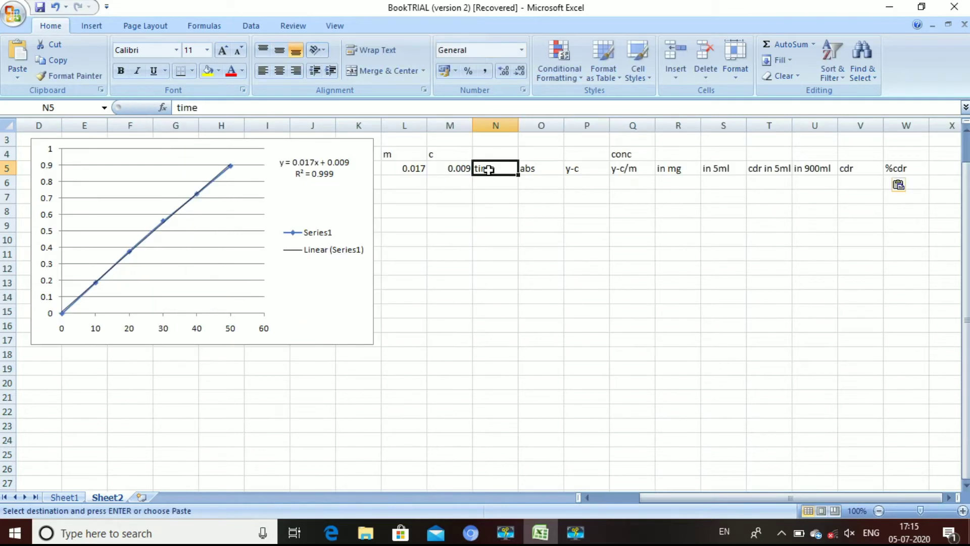
pyautogui.press('Right')
pyautogui.press('Right')
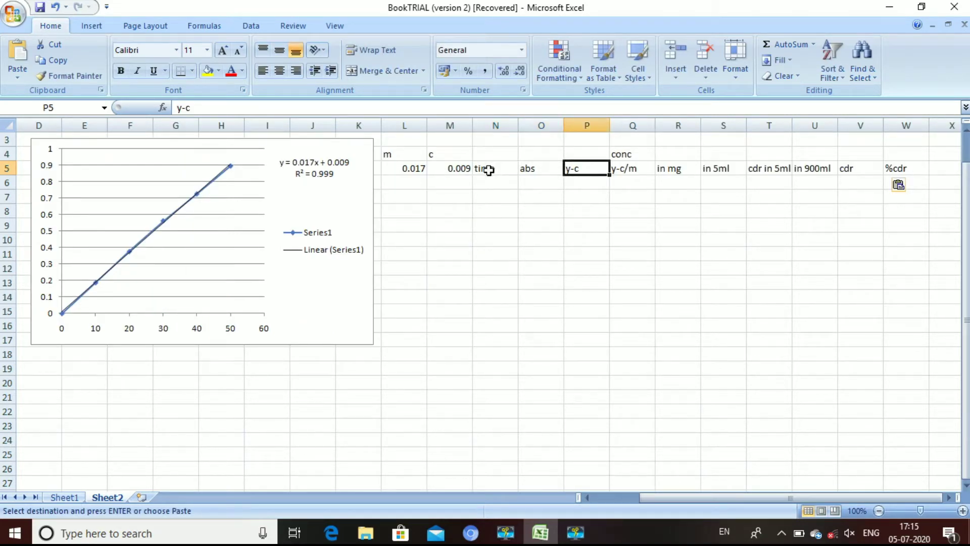
pyautogui.press('Right')
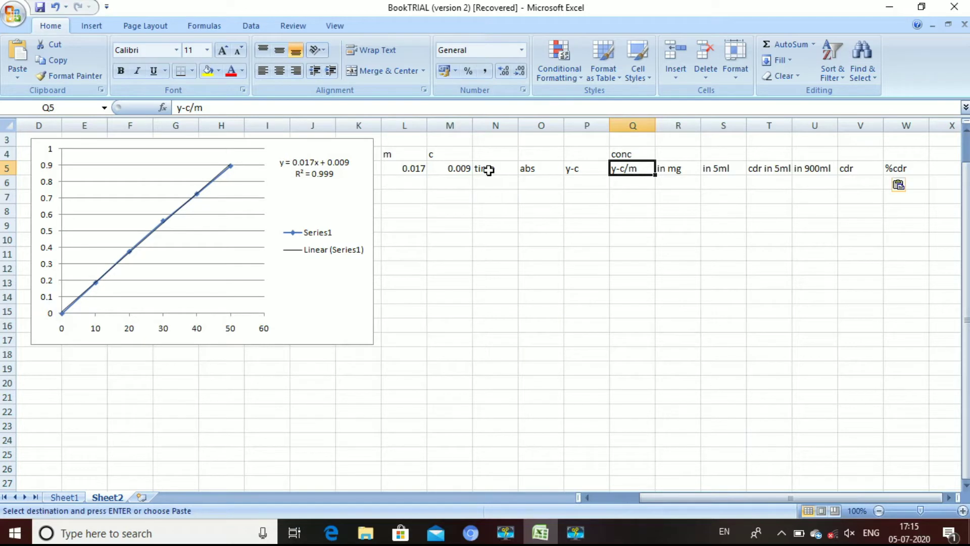
pyautogui.press('Right')
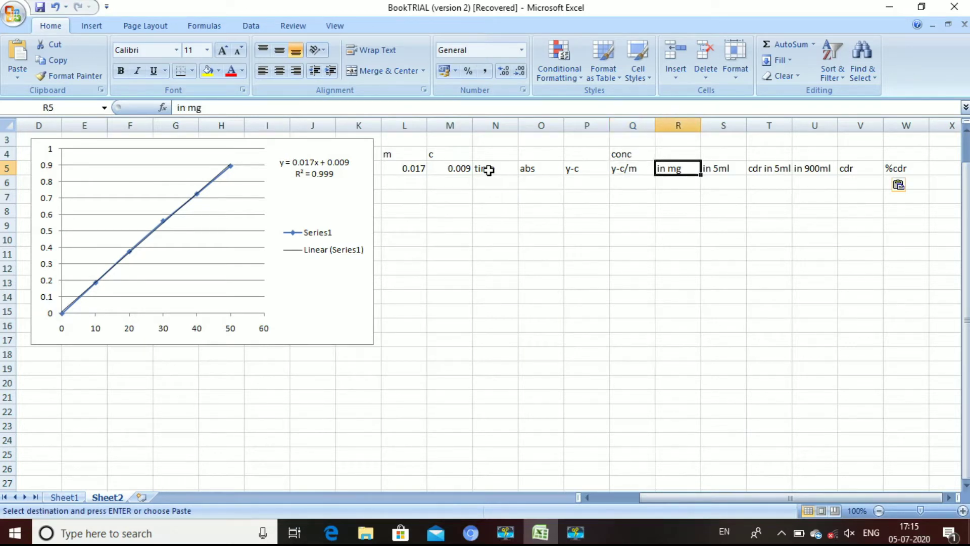
pyautogui.press('Right')
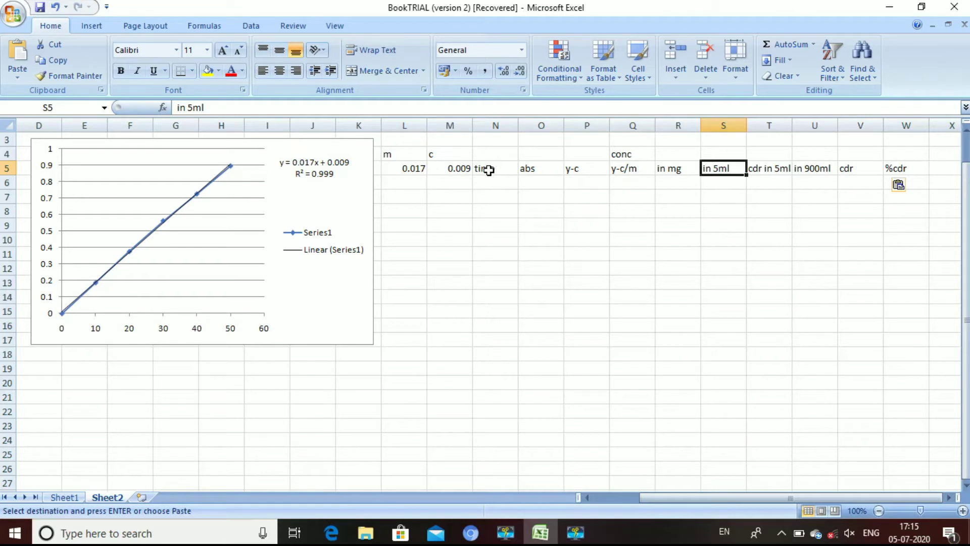
pyautogui.press('Right')
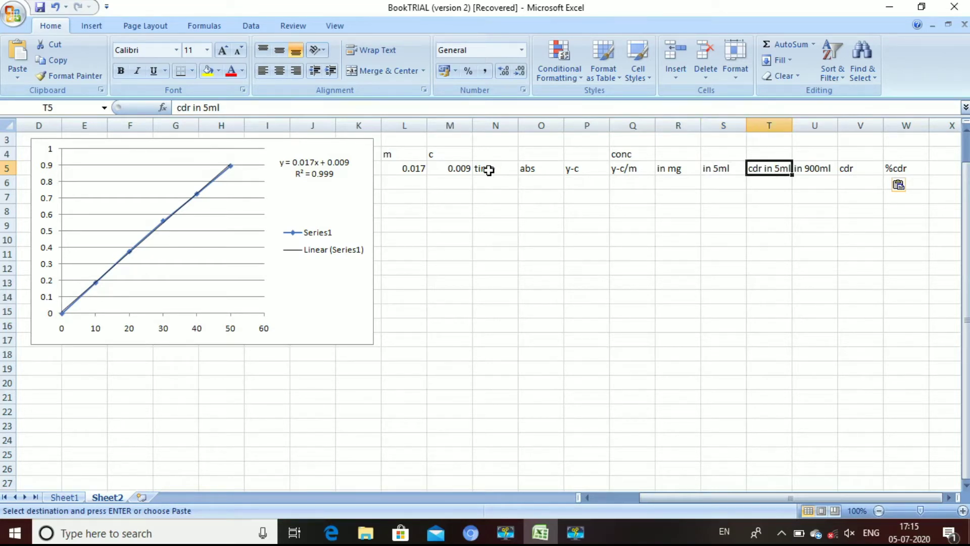
pyautogui.press('Right')
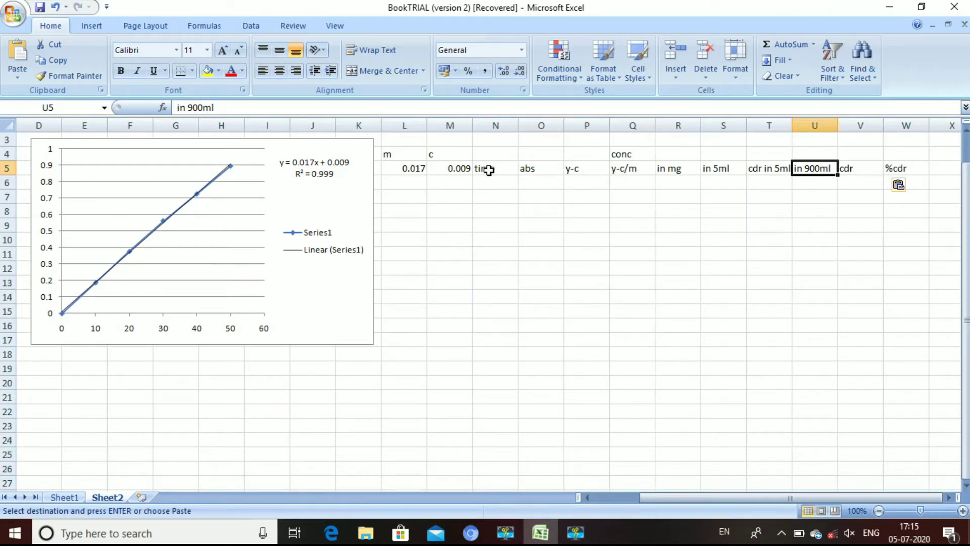
pyautogui.press('Right')
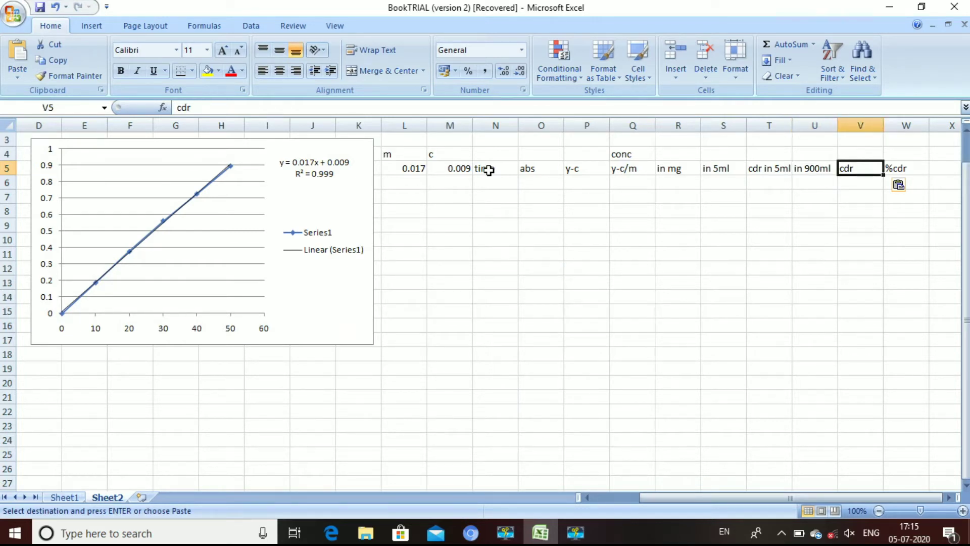
pyautogui.press('Right')
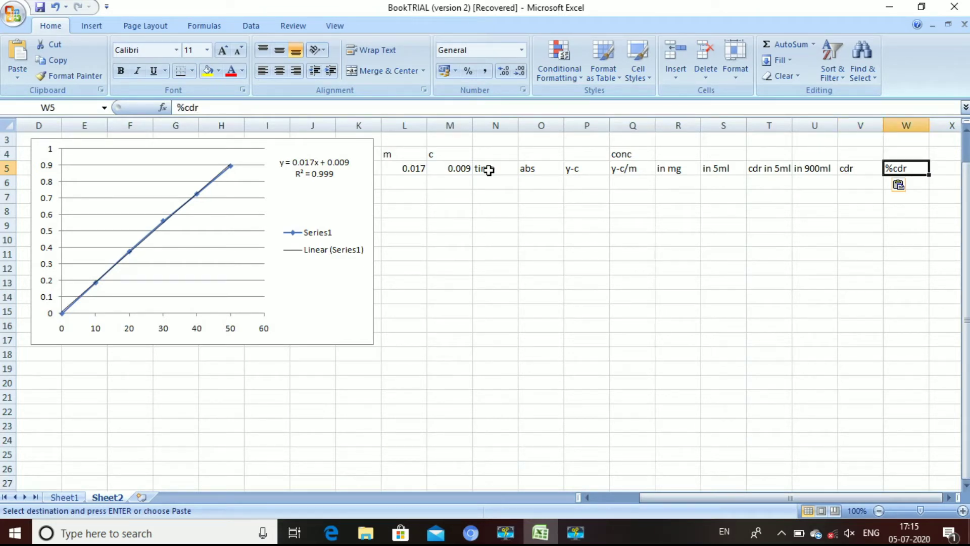
pyautogui.click(492, 183)
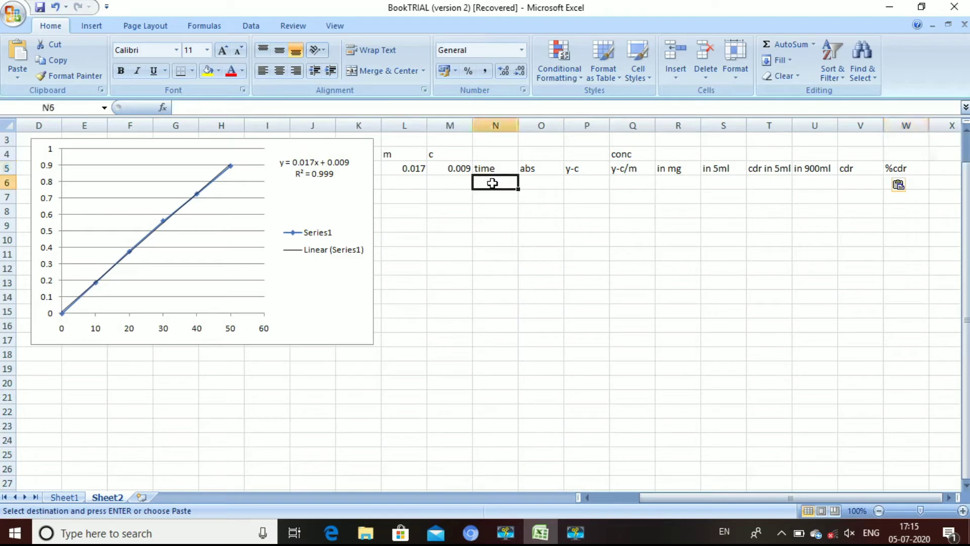
# - Copy the time and abs values from Sheet1's D20:E24 into N6:O10 on Sheet2
pyautogui.click(64, 497)
pyautogui.moveTo(183, 410); pyautogui.dragTo(222, 473)
pyautogui.hotkey('ctrl', 'c')
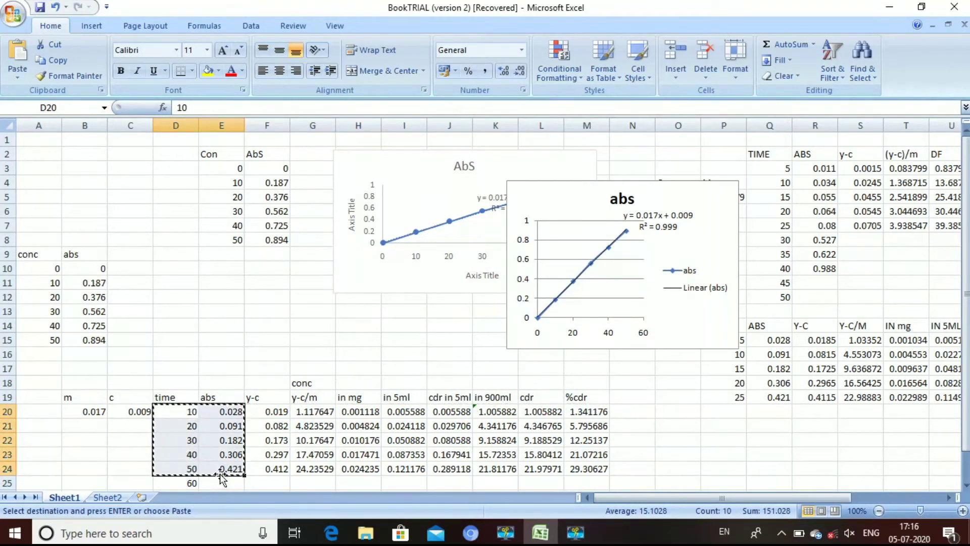
pyautogui.click(110, 497)
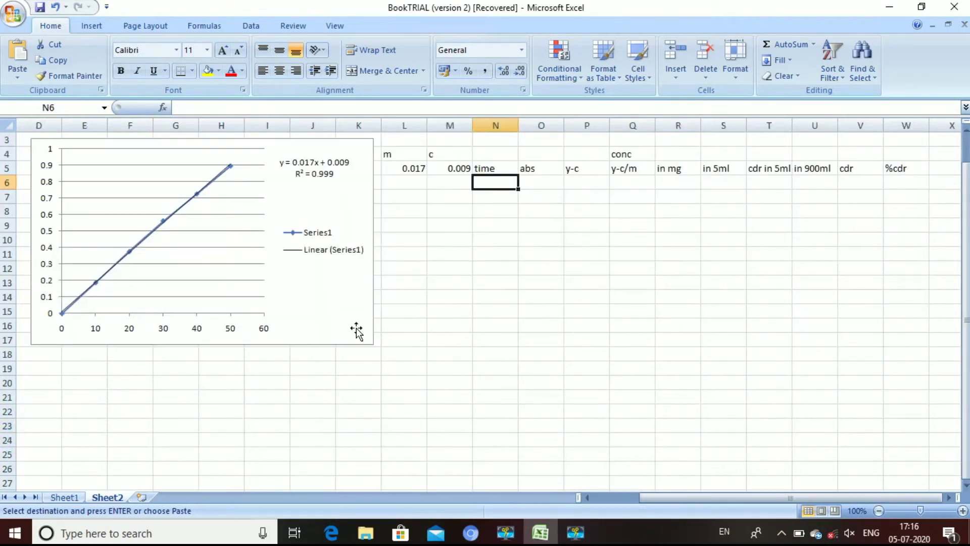
pyautogui.moveTo(505, 186); pyautogui.dragTo(530, 260)
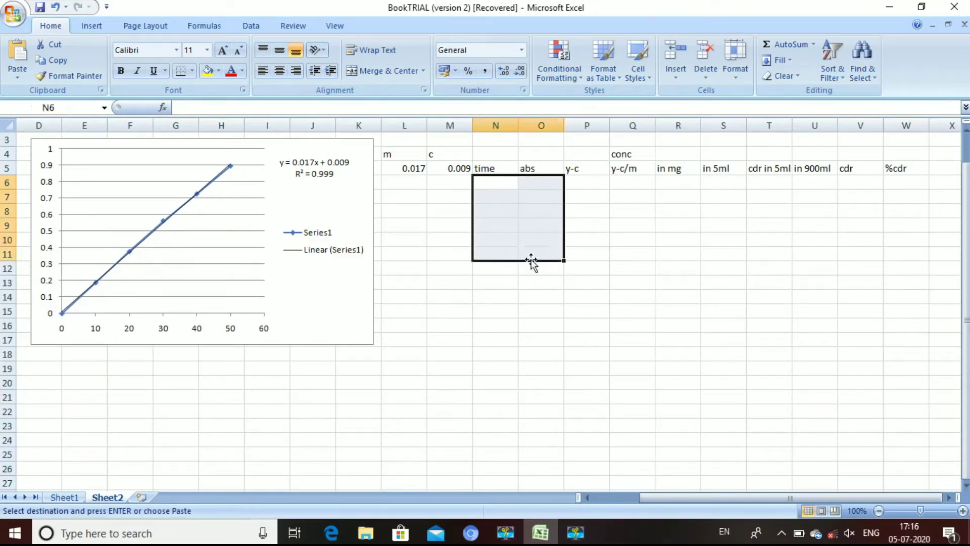
pyautogui.hotkey('ctrl', 'v')
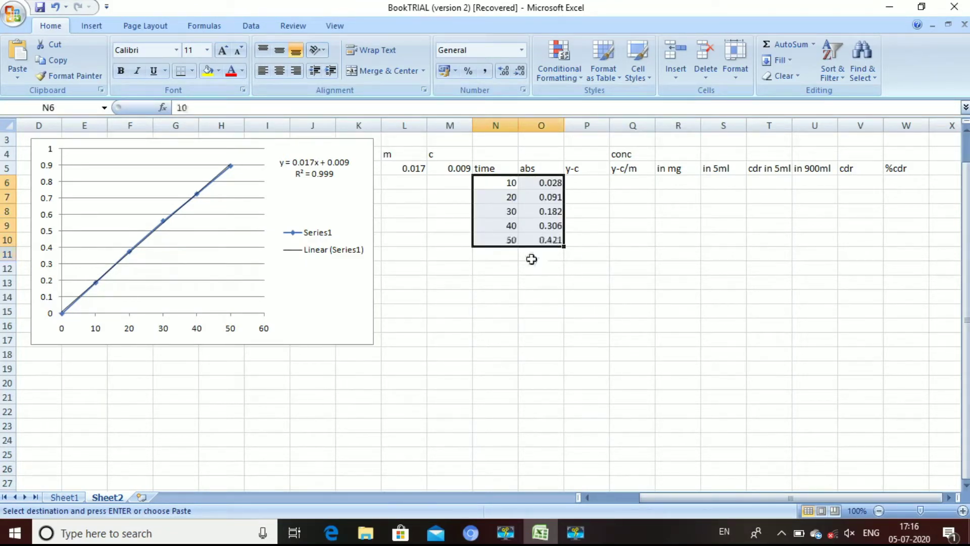
pyautogui.click(583, 183)
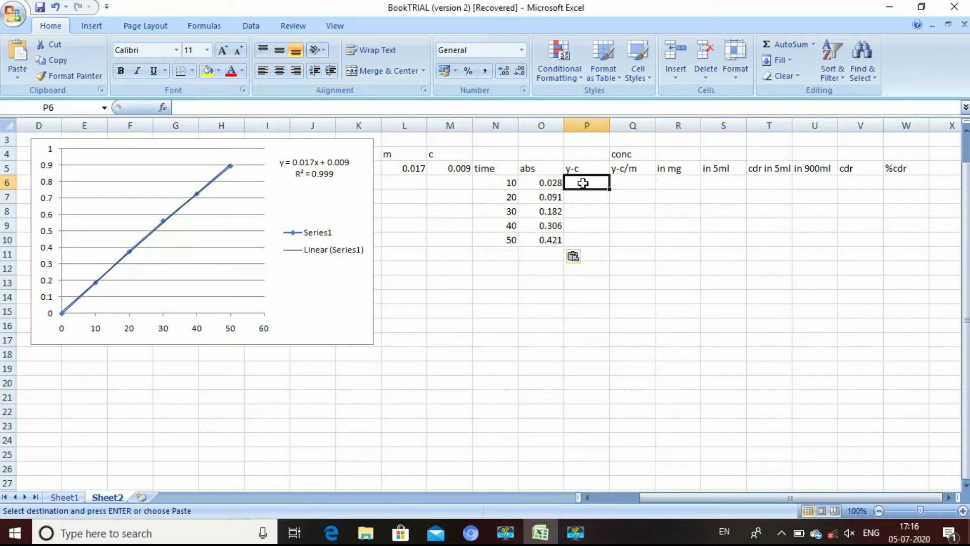
# - Enter =O6-M5 in P6 and =O7-$M$5 in P7, giving y-c values 0.019 through 0.412
pyautogui.write('=')
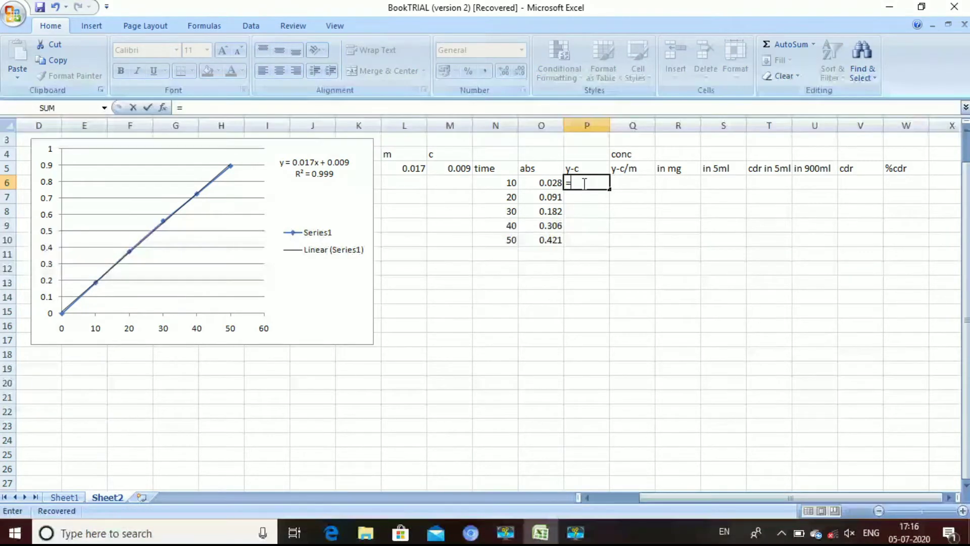
pyautogui.click(546, 183)
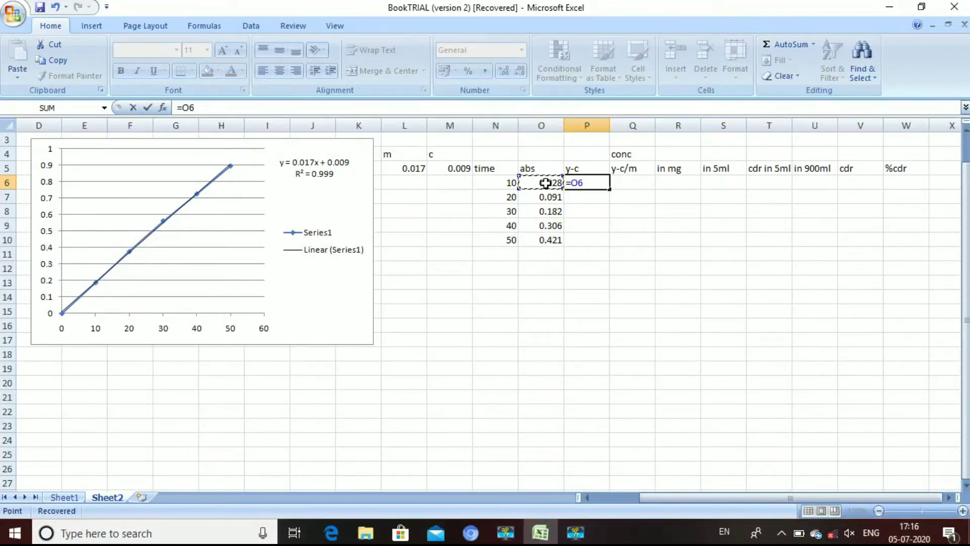
pyautogui.write('-')
pyautogui.click(457, 169)
pyautogui.press('Return')
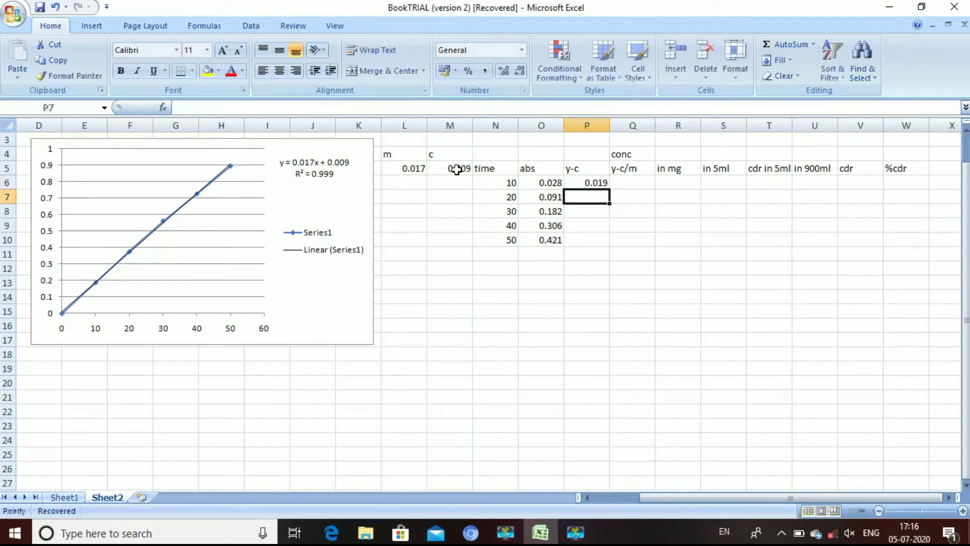
pyautogui.write('=')
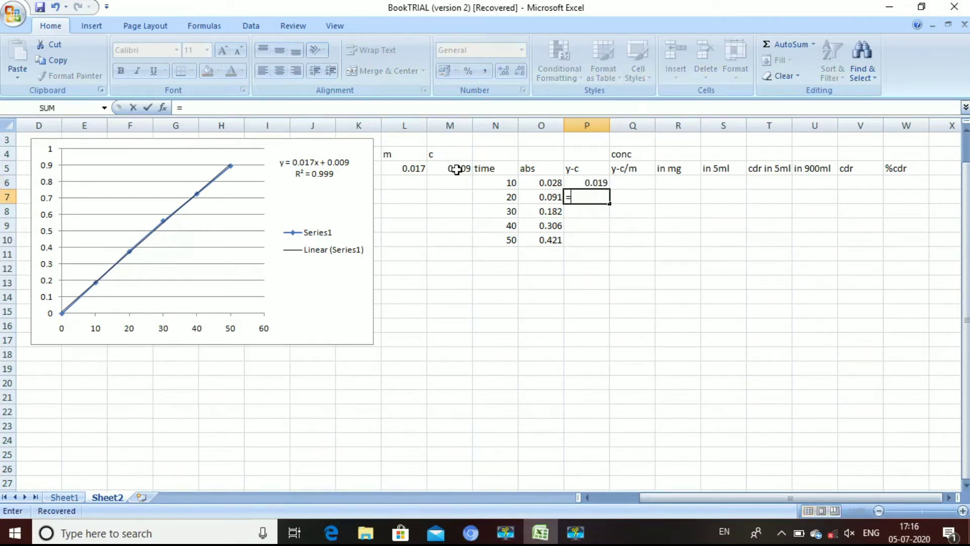
pyautogui.click(538, 196)
pyautogui.write('-')
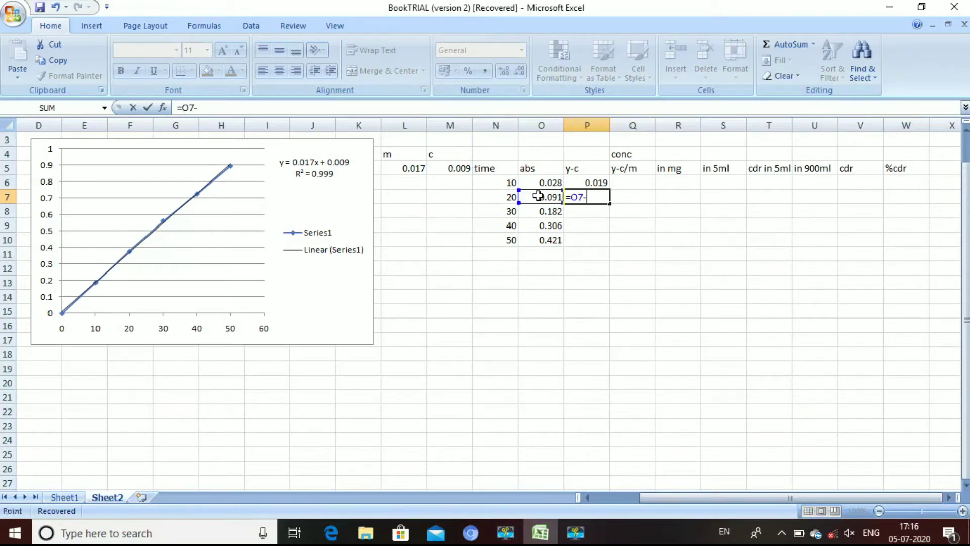
pyautogui.click(460, 167)
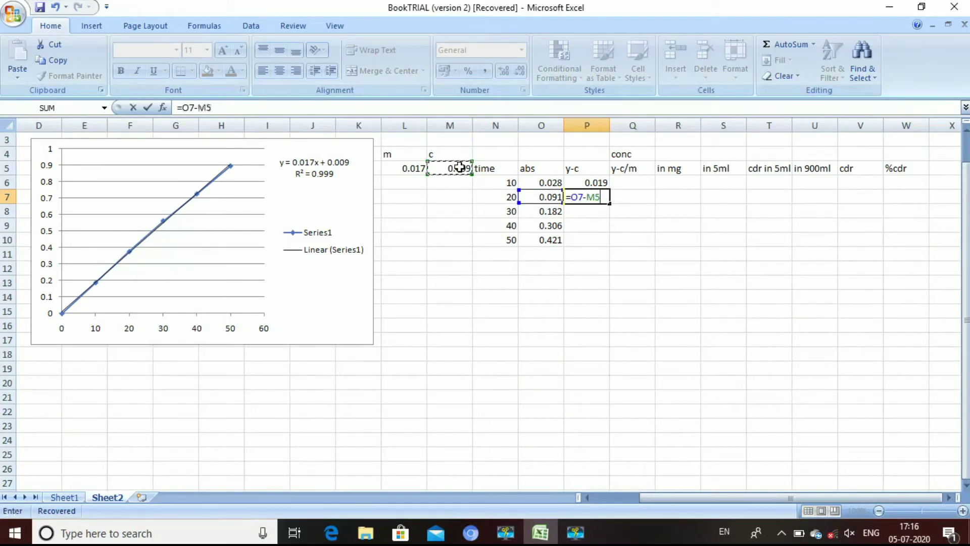
pyautogui.press('F4')
pyautogui.press('Return')
pyautogui.click(635, 183)
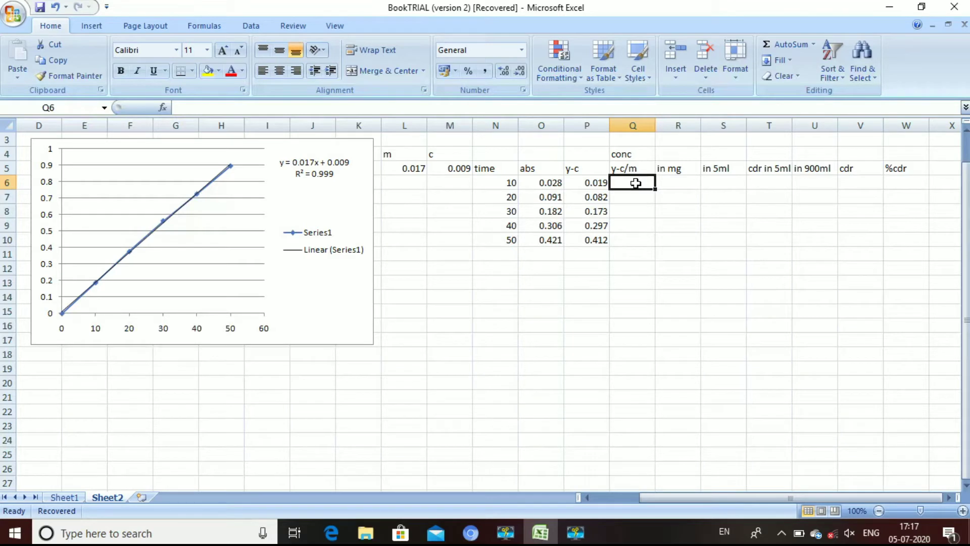
# - Enter =P6/L5 in Q6 and =P7/L5 in Q7, giving 1.117647 and 4.823529
pyautogui.write('=')
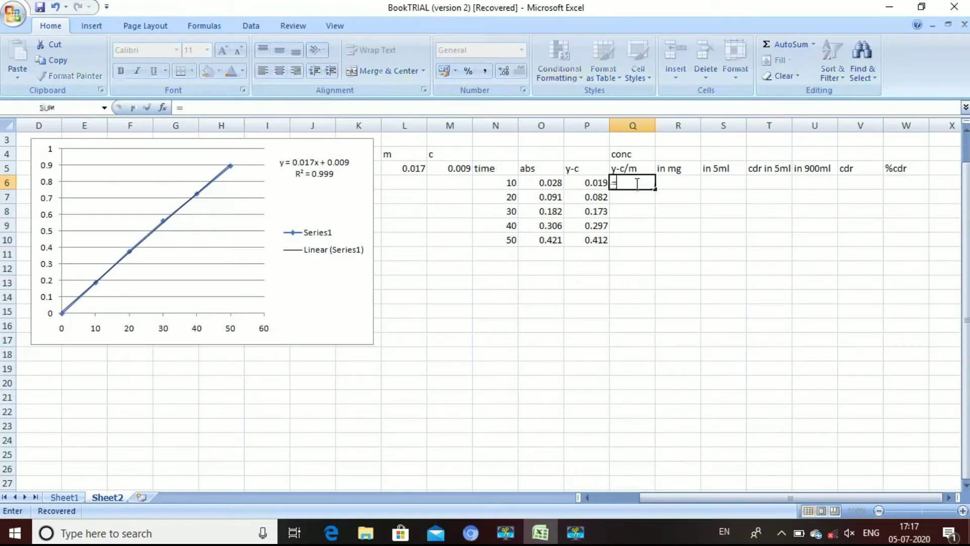
pyautogui.click(587, 182)
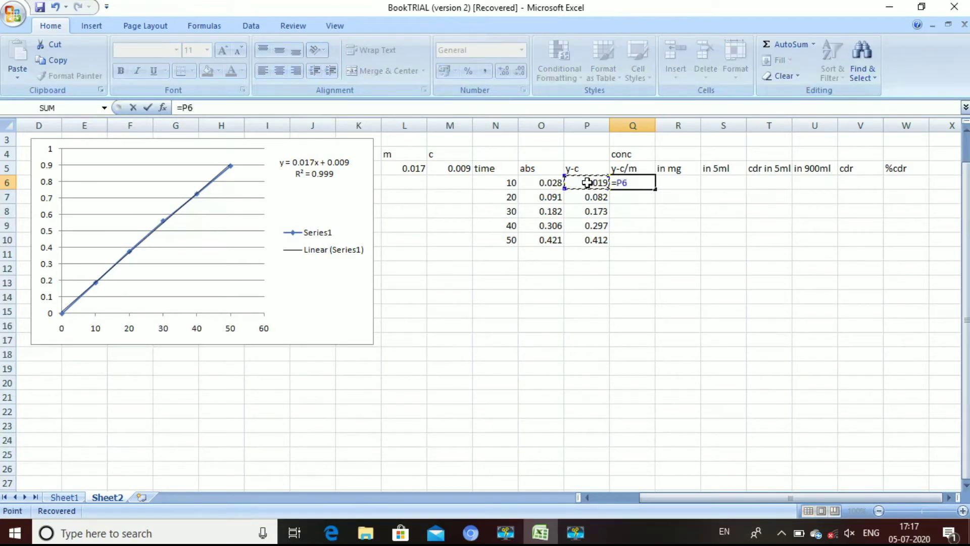
pyautogui.write('/')
pyautogui.click(414, 168)
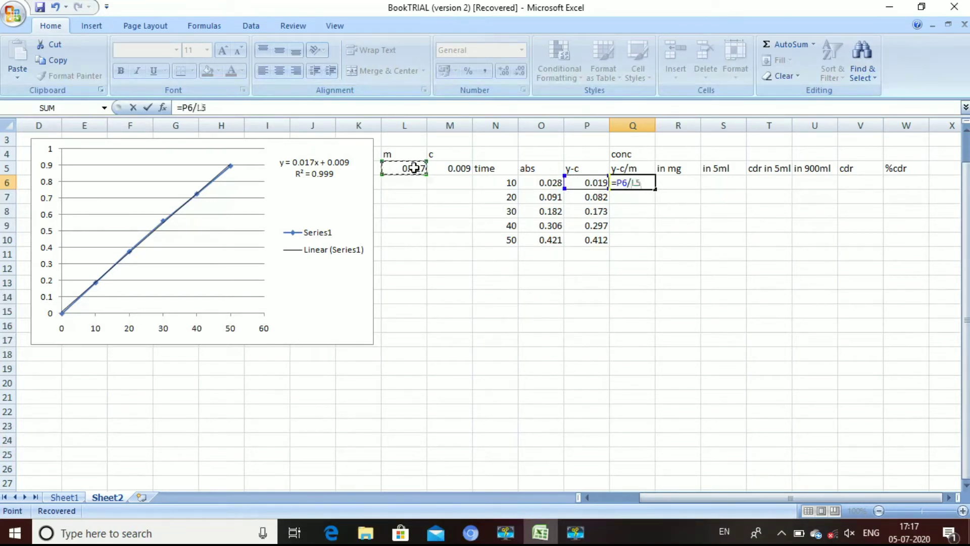
pyautogui.press('Return')
pyautogui.write('=')
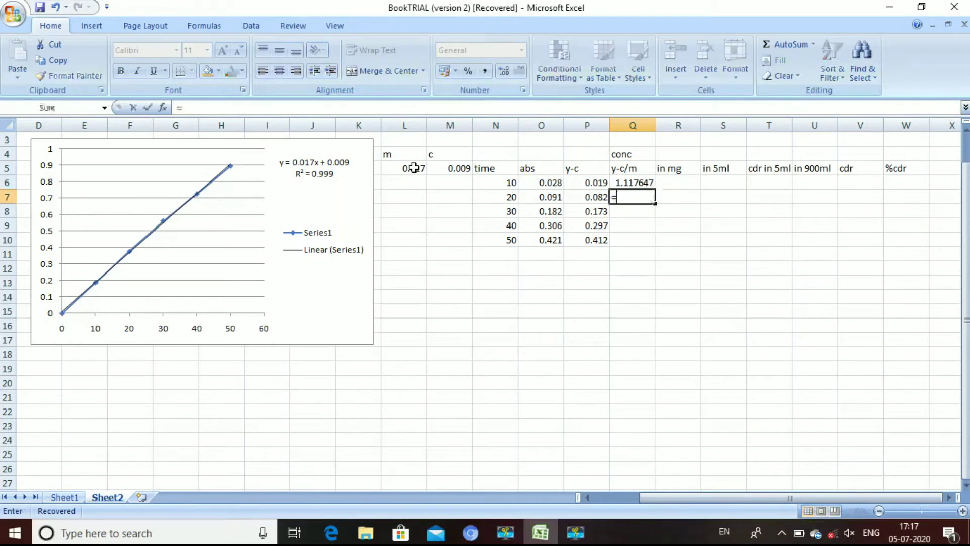
pyautogui.click(579, 196)
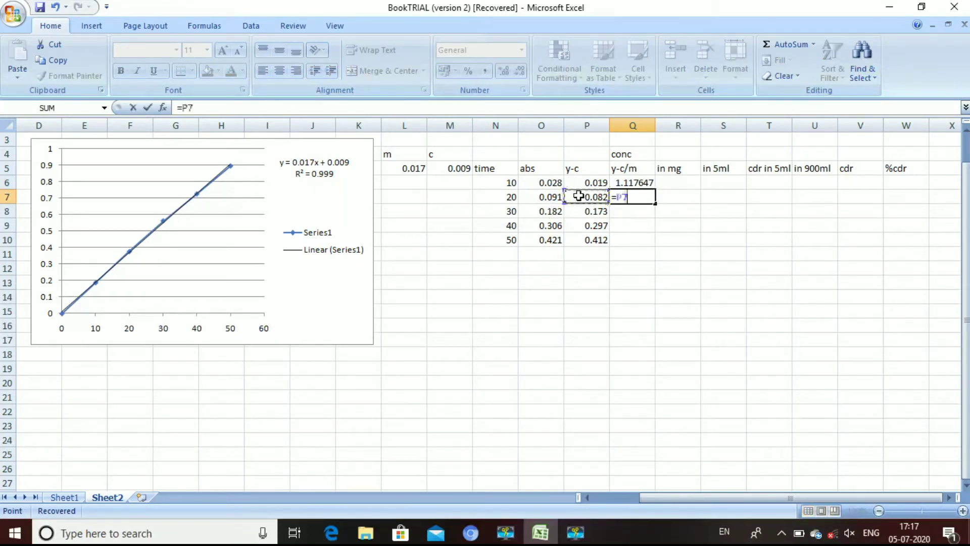
pyautogui.write('/')
pyautogui.click(417, 169)
pyautogui.press('Return')
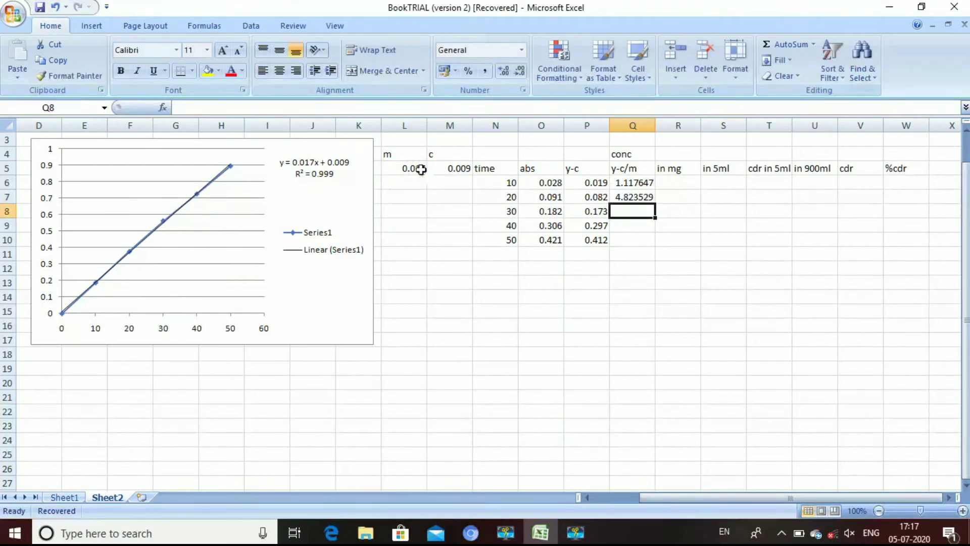
# - Enter =P8/L5 in Q8 to give a concentration of 10.17647
pyautogui.write('=')
pyautogui.click(578, 214)
pyautogui.write('/')
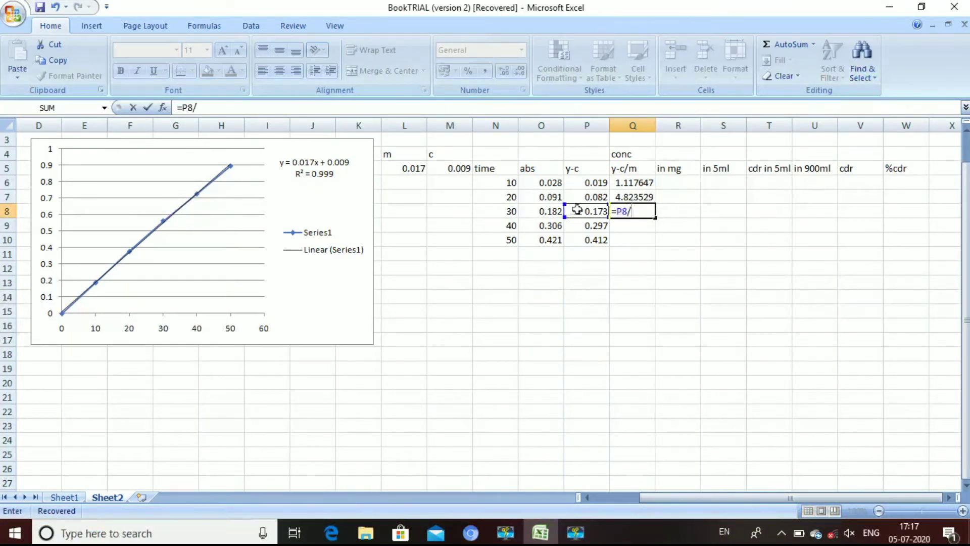
pyautogui.click(412, 168)
pyautogui.press('Return')
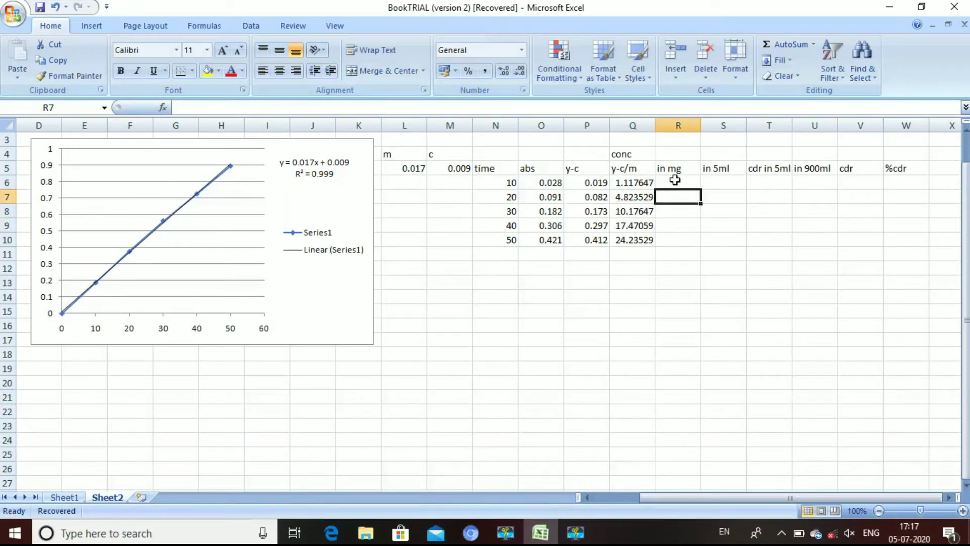
pyautogui.click(675, 181)
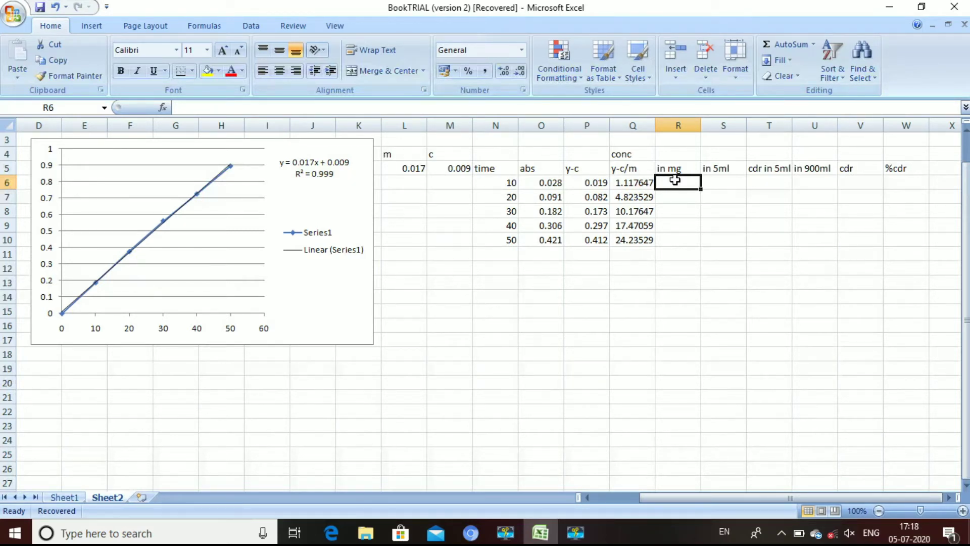
# - Enter =Q6/1000 in R6 and fill it down to R10 (0.001118 to 0.024235)
pyautogui.write('=')
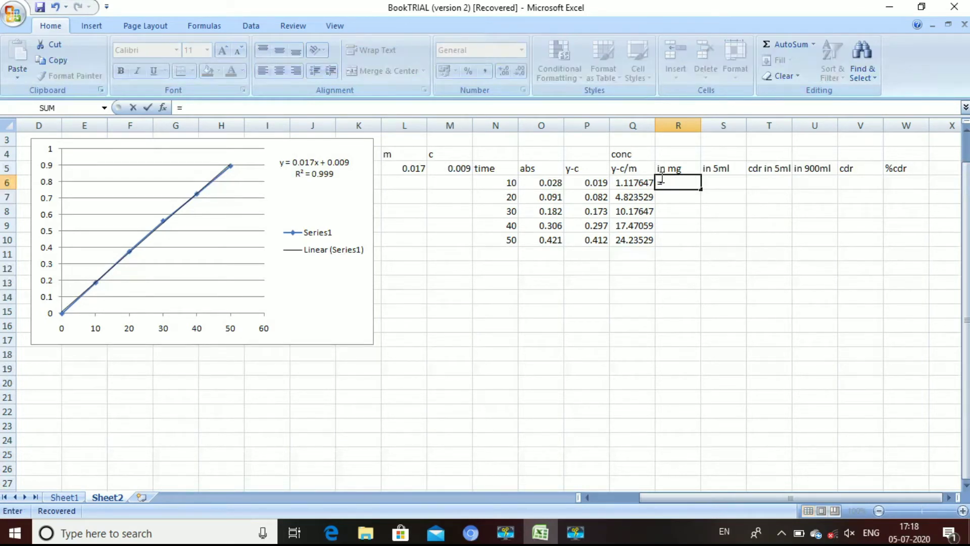
pyautogui.click(632, 182)
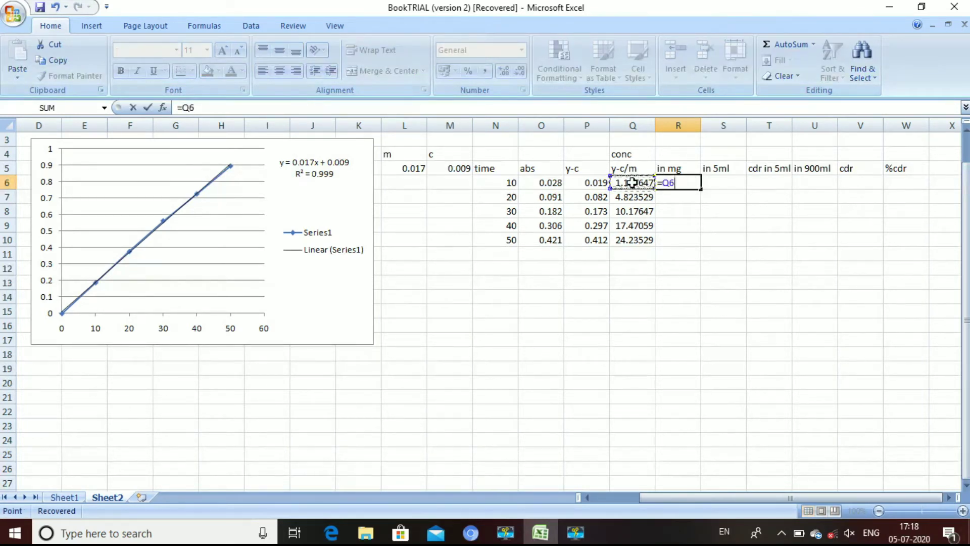
pyautogui.write('/1000')
pyautogui.press('Return')
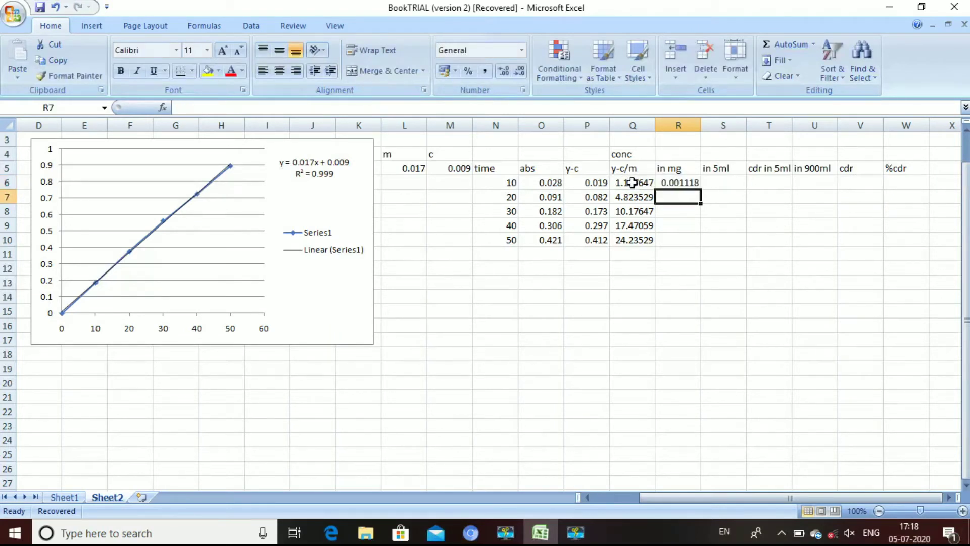
pyautogui.click(675, 184)
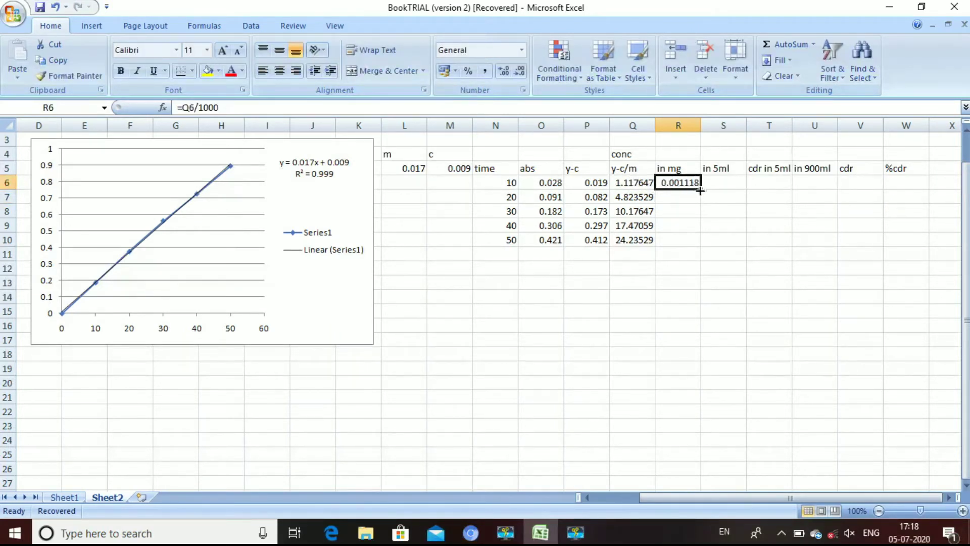
pyautogui.moveTo(700, 187); pyautogui.dragTo(698, 243)
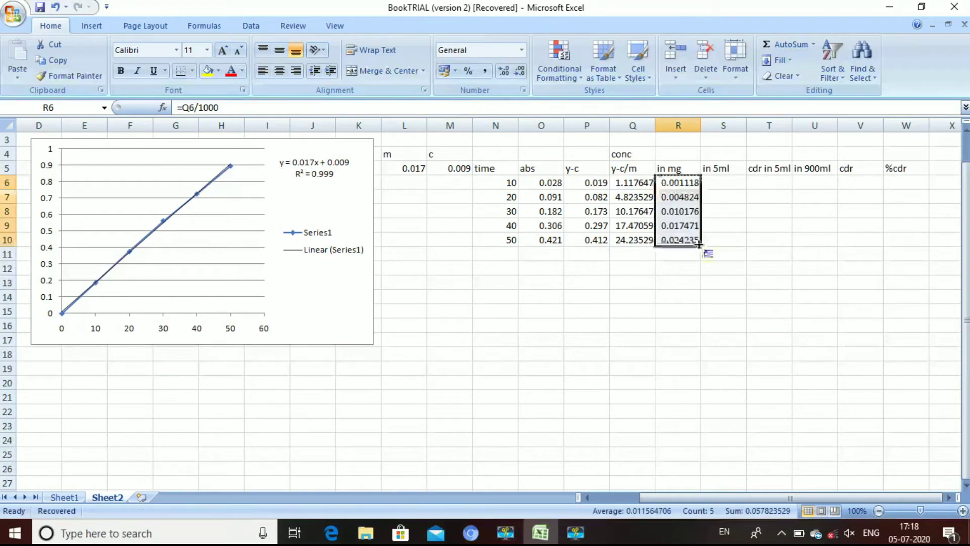
pyautogui.click(733, 185)
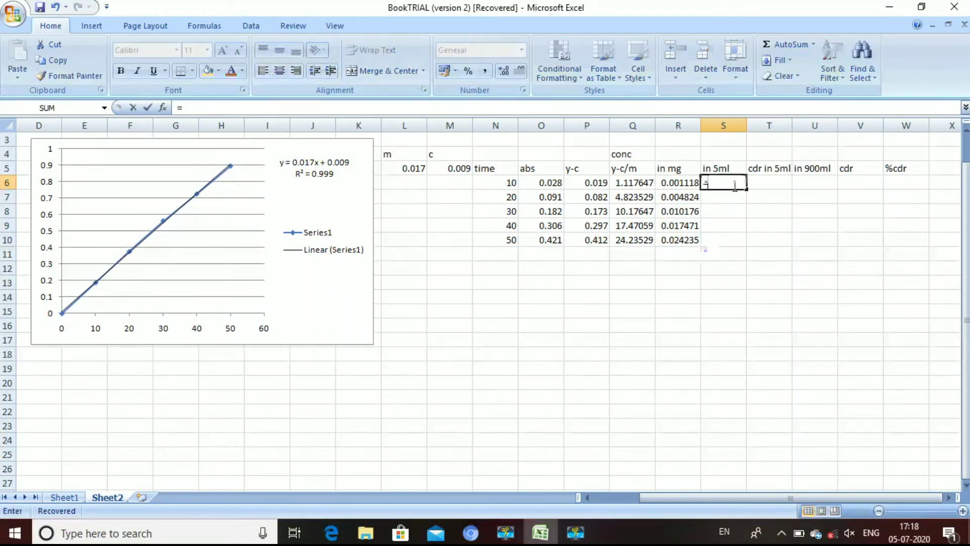
# - Enter =R6*5 in S6 and fill it down to S10 (0.005588 to 0.121176)
pyautogui.write('=')
pyautogui.click(675, 183)
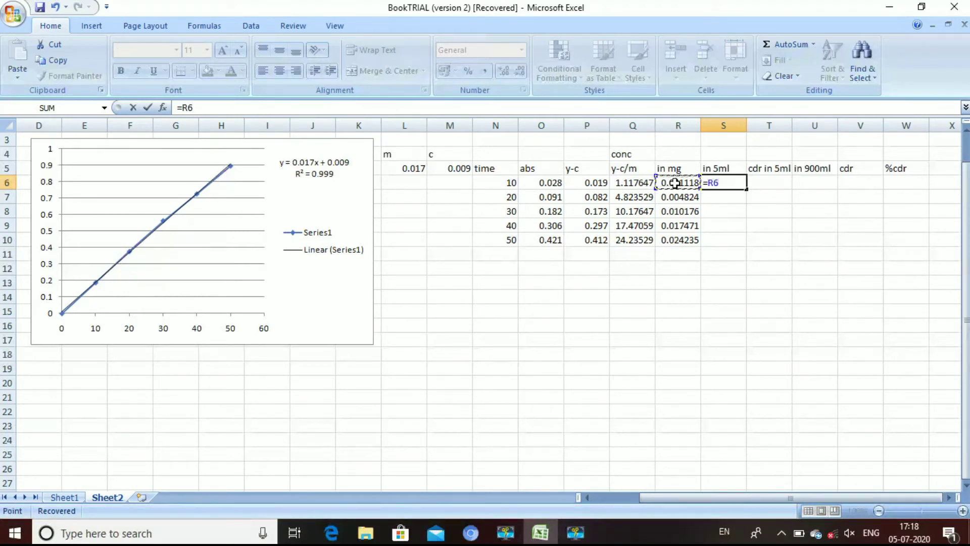
pyautogui.write('*5')
pyautogui.press('Return')
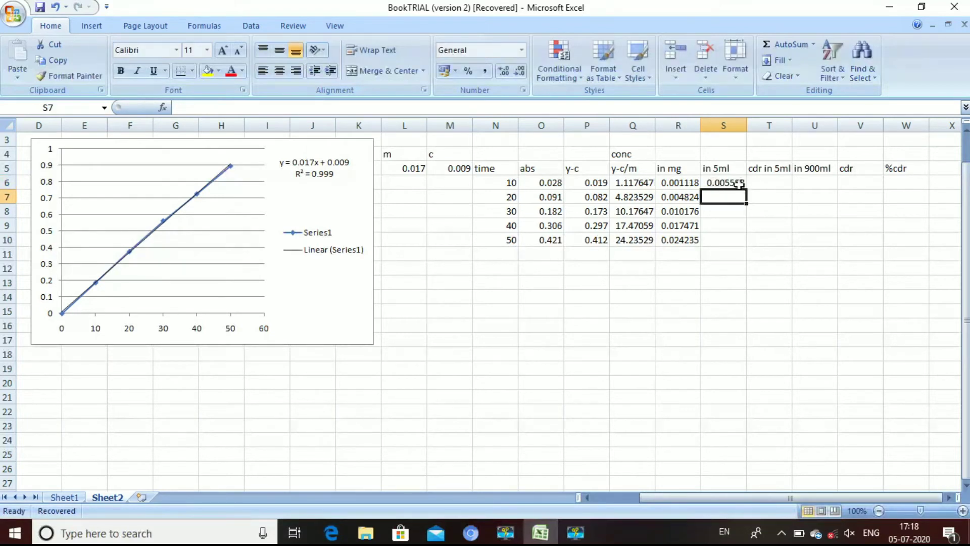
pyautogui.click(738, 183)
pyautogui.moveTo(747, 188); pyautogui.dragTo(745, 241)
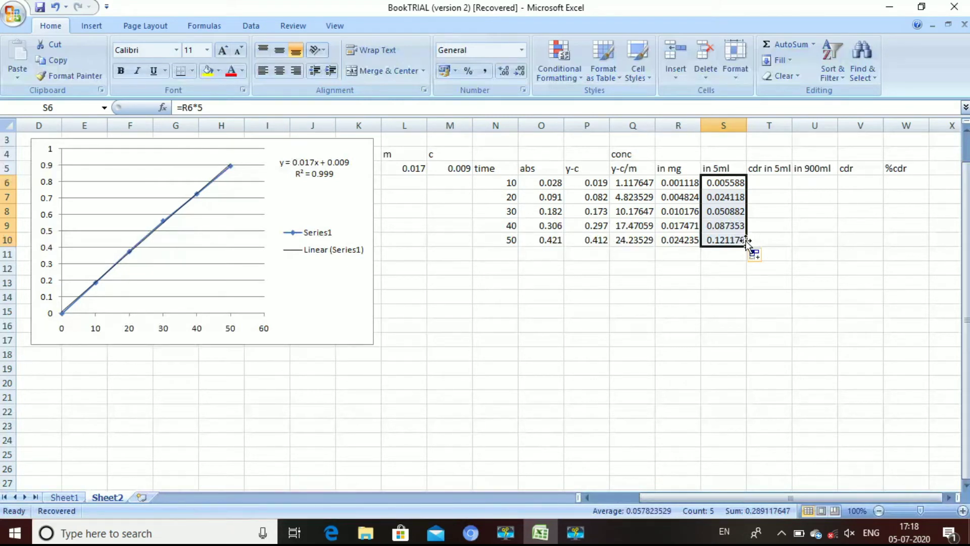
# - Start the running total with =S6 in T6 and =T6+S7 in T7
pyautogui.click(768, 183)
pyautogui.write('=')
pyautogui.click(728, 183)
pyautogui.press('Return')
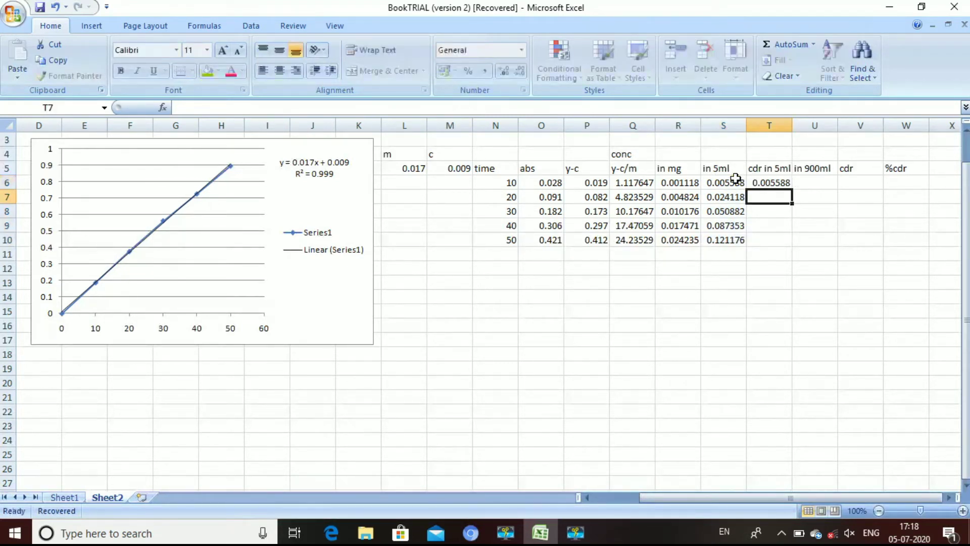
pyautogui.write('=')
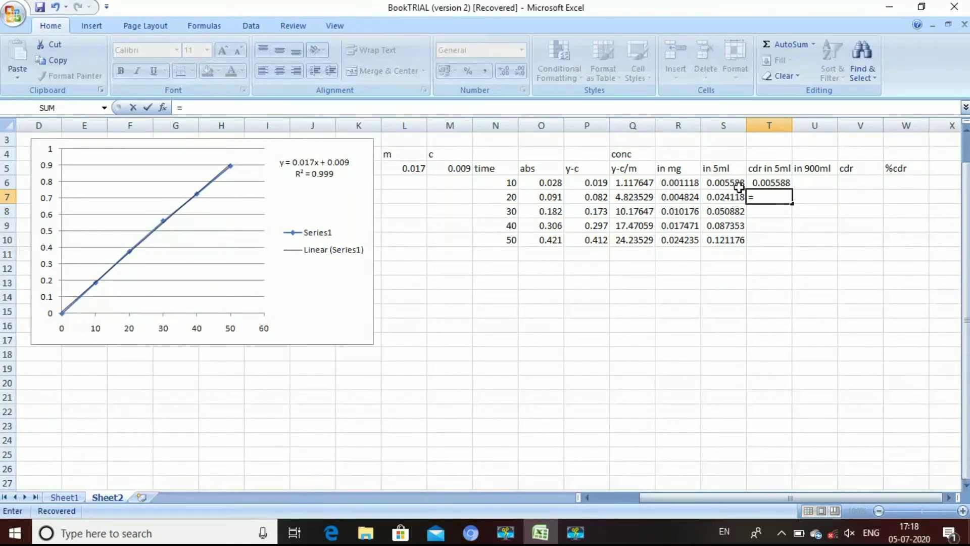
pyautogui.click(757, 184)
pyautogui.write('+')
pyautogui.click(732, 200)
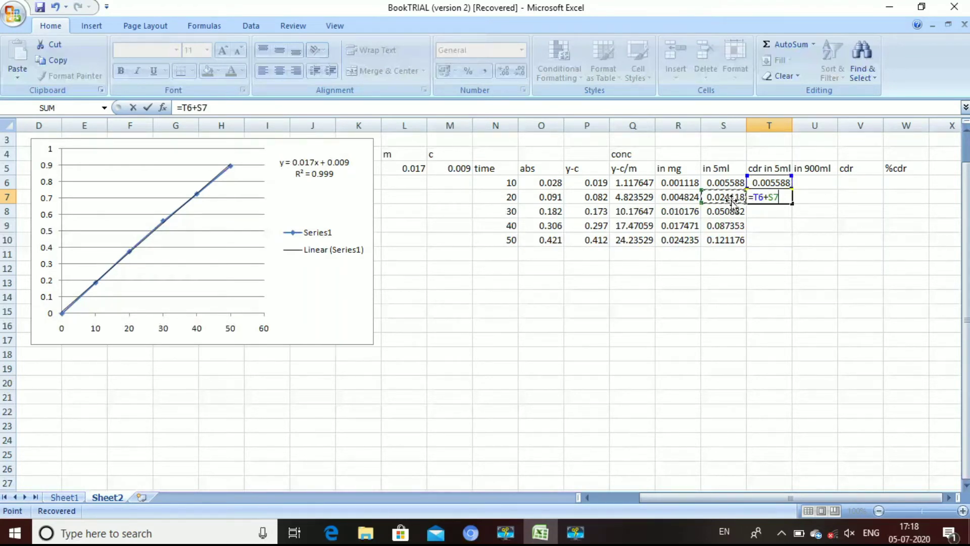
pyautogui.press('Return')
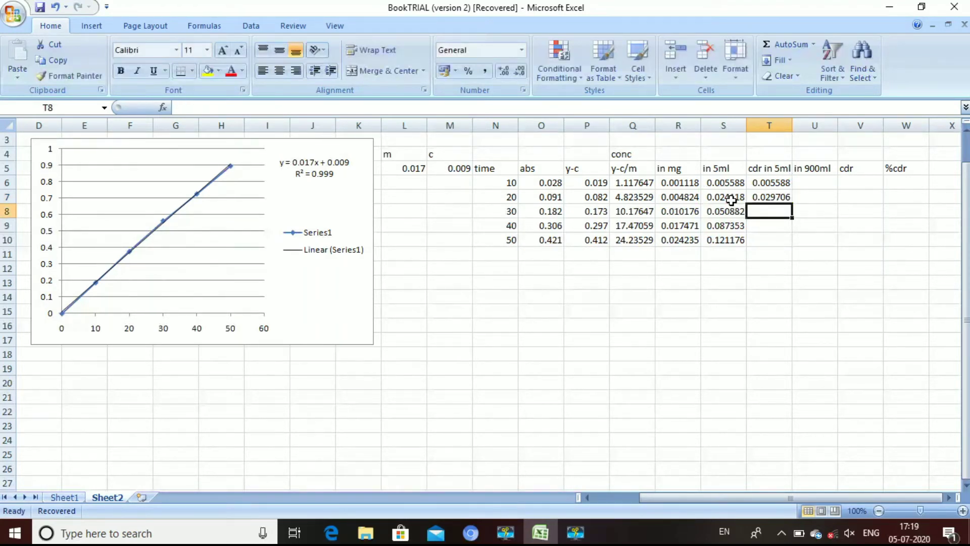
# - Enter the running totals =T7+S8 in T8 and =T8+S9 in T9
pyautogui.write('=')
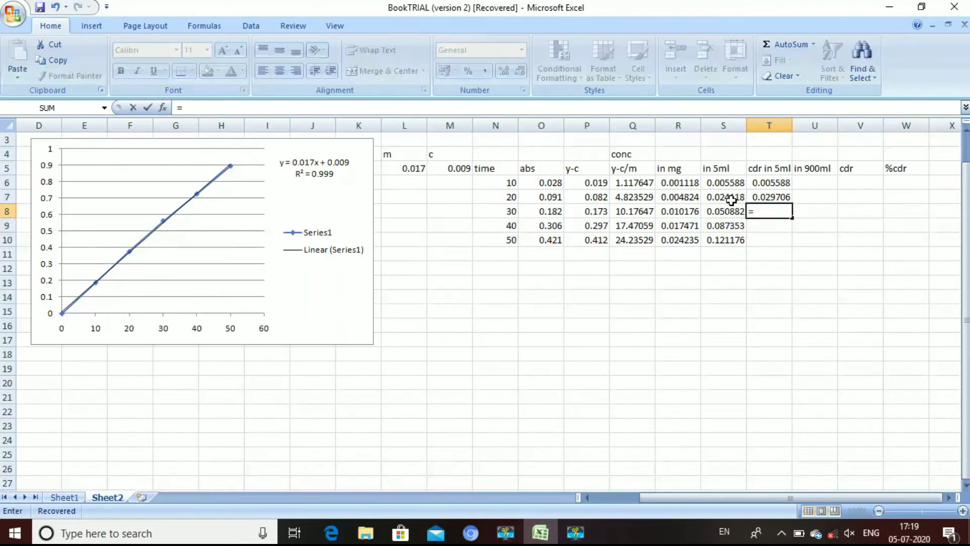
pyautogui.click(765, 197)
pyautogui.write('+')
pyautogui.click(730, 207)
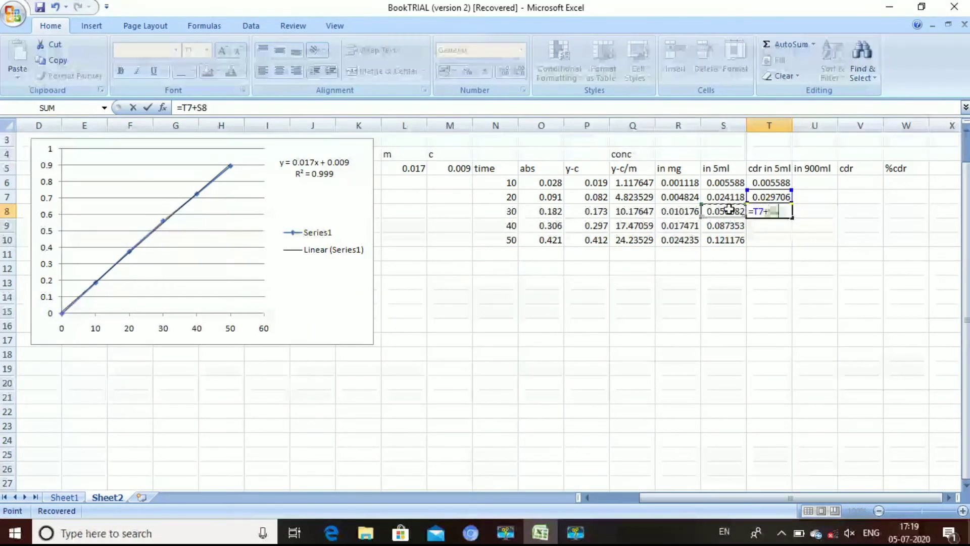
pyautogui.press('Return')
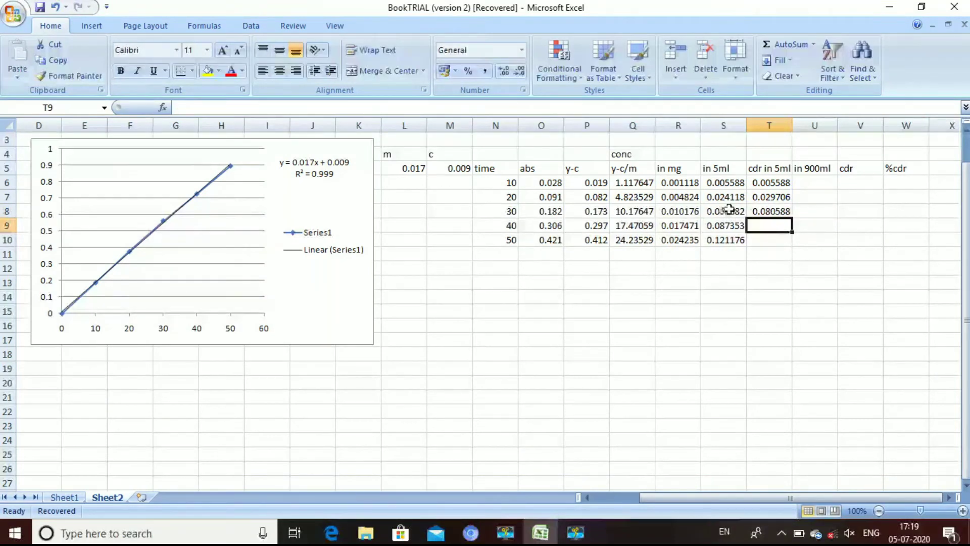
pyautogui.write('=')
pyautogui.click(769, 212)
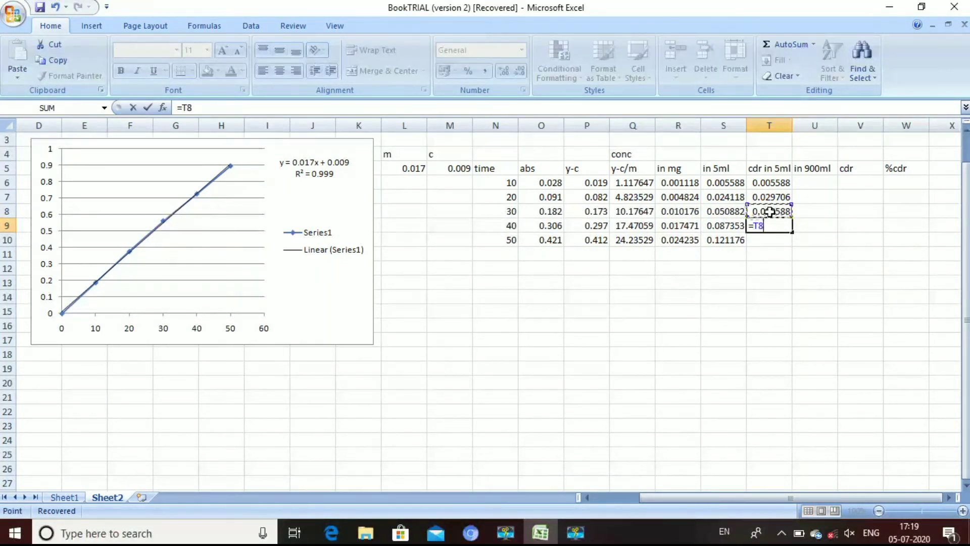
pyautogui.write('+')
pyautogui.click(727, 226)
pyautogui.press('Return')
# - Enter =T9+S10 in T10, bringing the cumulative total to 0.289118
pyautogui.write('=')
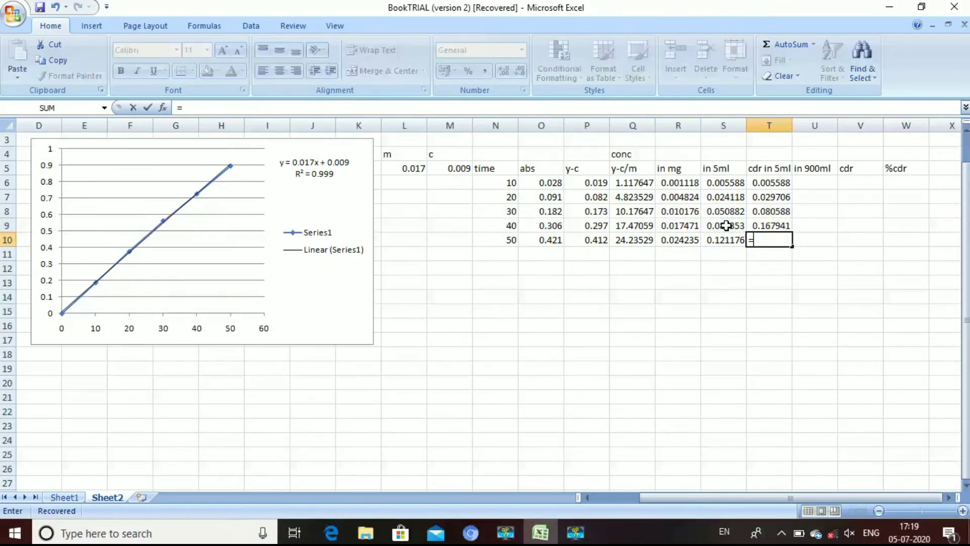
pyautogui.click(763, 224)
pyautogui.write('+')
pyautogui.click(731, 241)
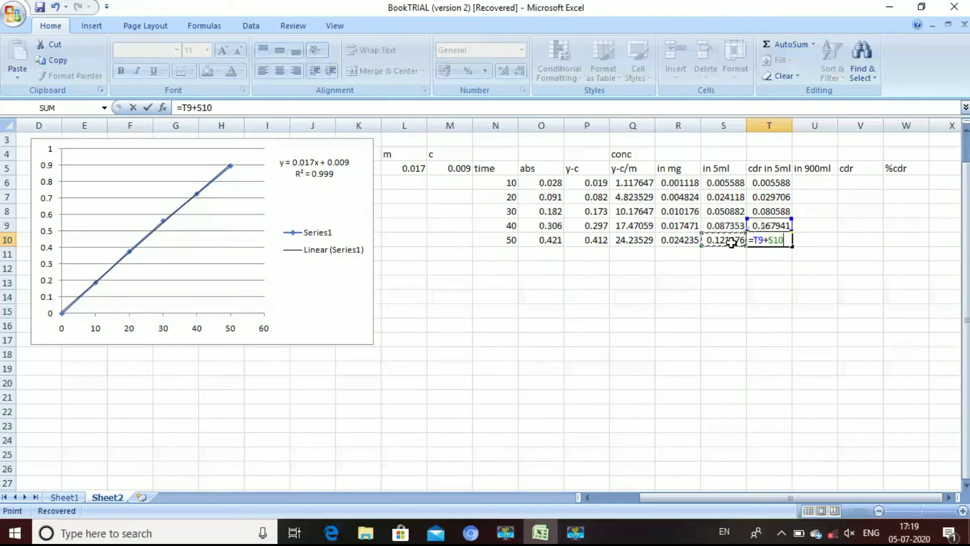
pyautogui.press('Return')
pyautogui.click(807, 183)
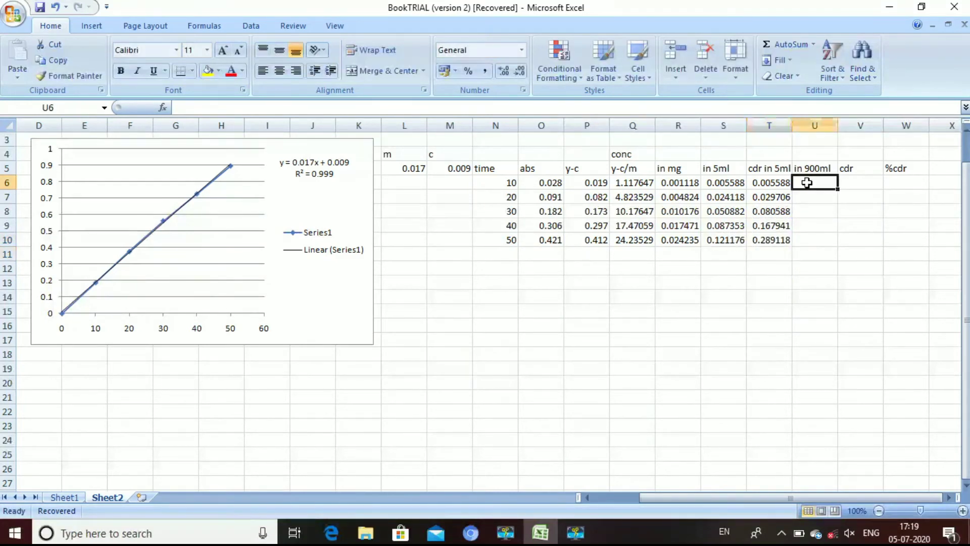
# - Fill U6:U10 with =R6*900 copied down, giving 1.005882 through 21.81176
pyautogui.write('=')
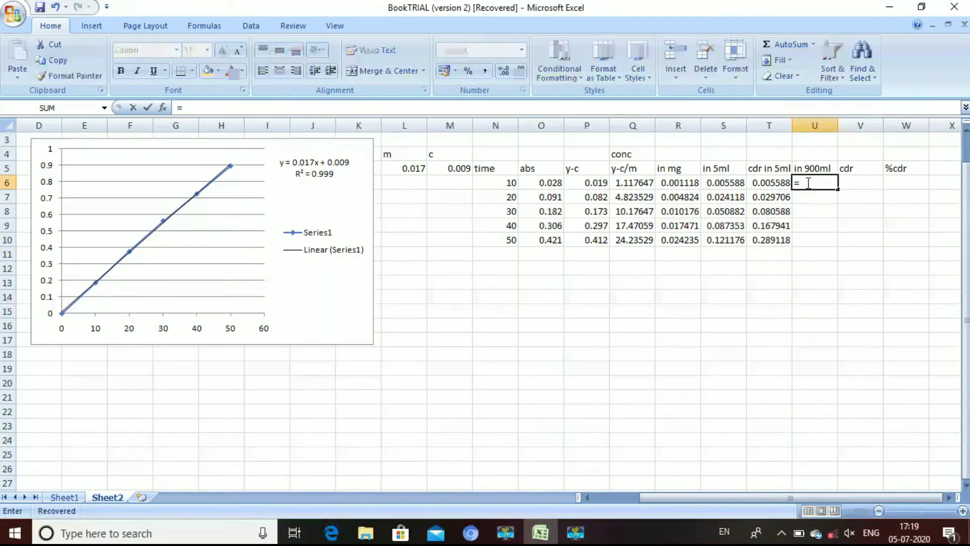
pyautogui.click(689, 185)
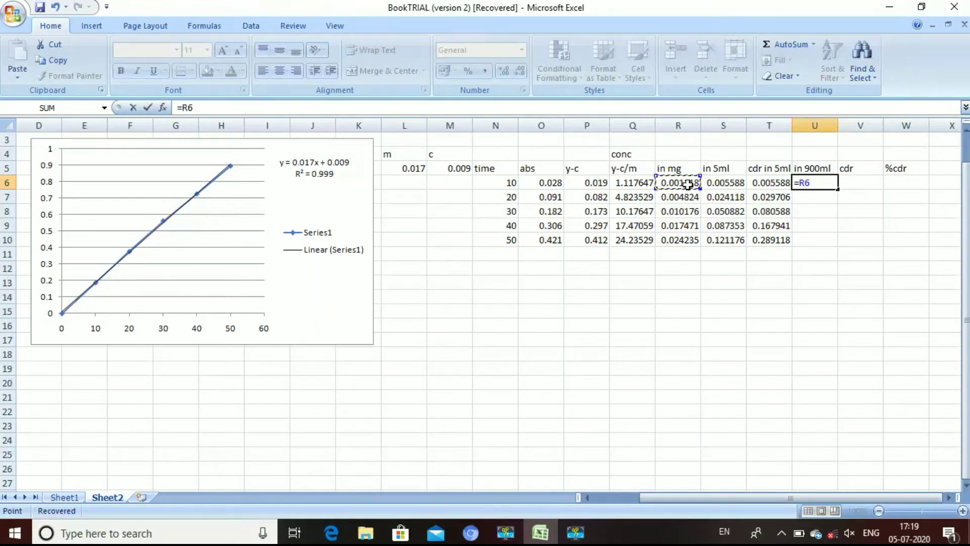
pyautogui.write('*900')
pyautogui.press('Return')
pyautogui.click(829, 183)
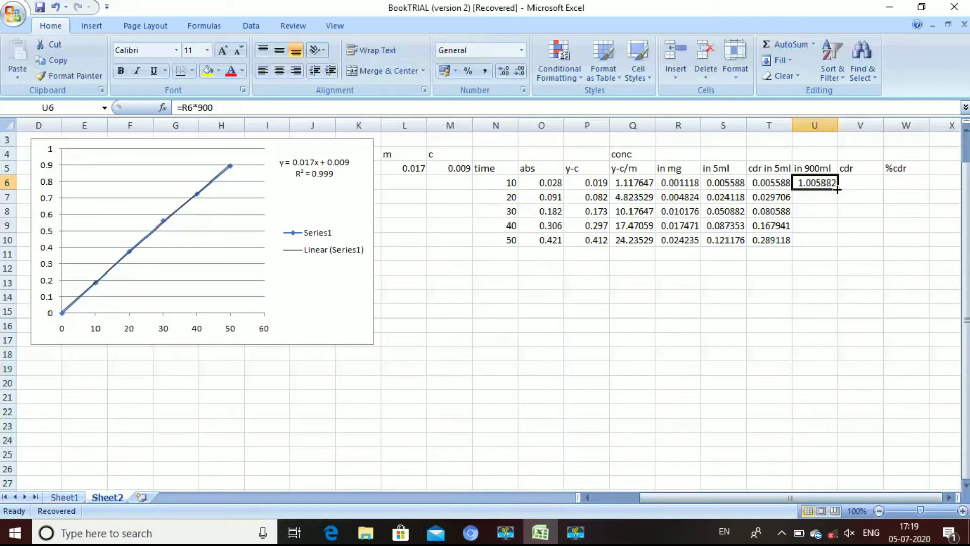
pyautogui.moveTo(837, 189); pyautogui.dragTo(840, 247)
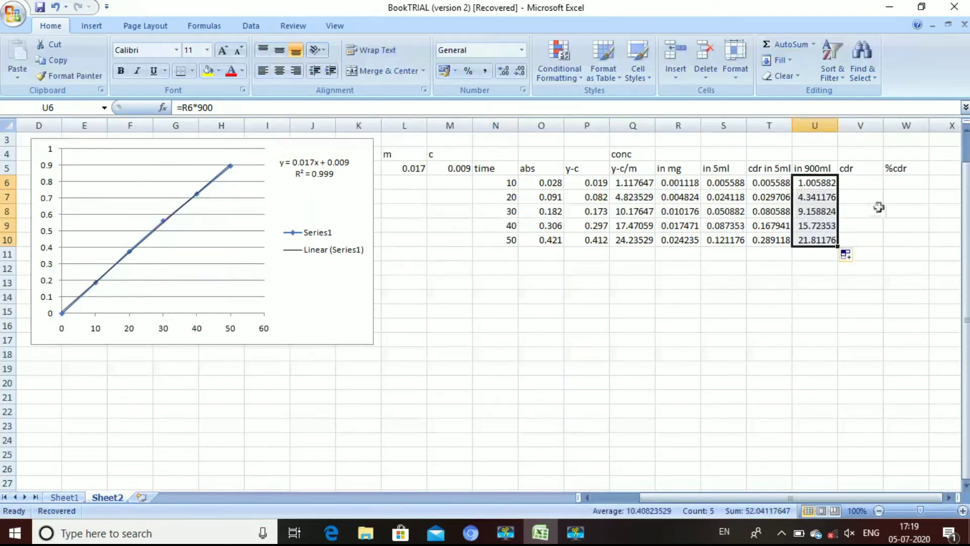
pyautogui.click(864, 183)
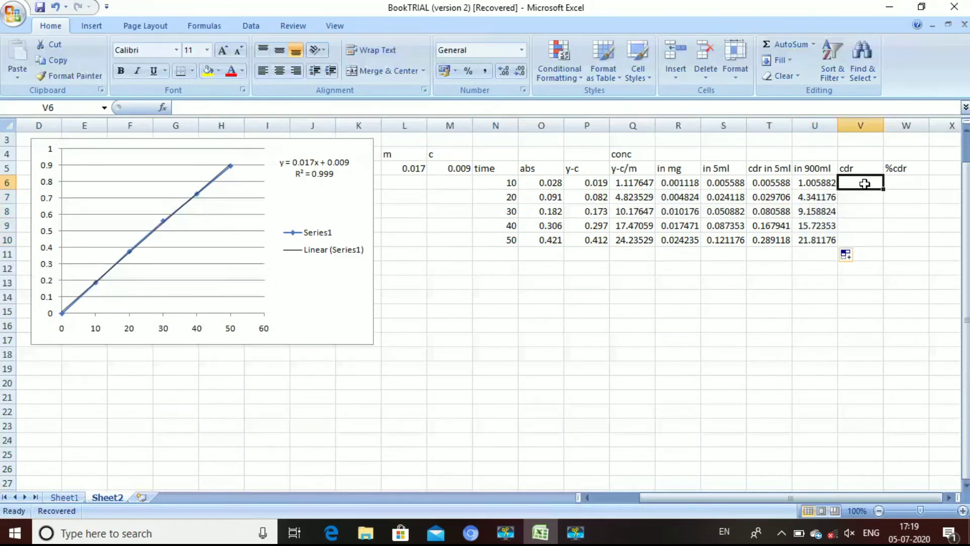
# - Enter =U6 in V6 and =U7+T6 in V7 for the cdr column
pyautogui.write('=')
pyautogui.click(823, 185)
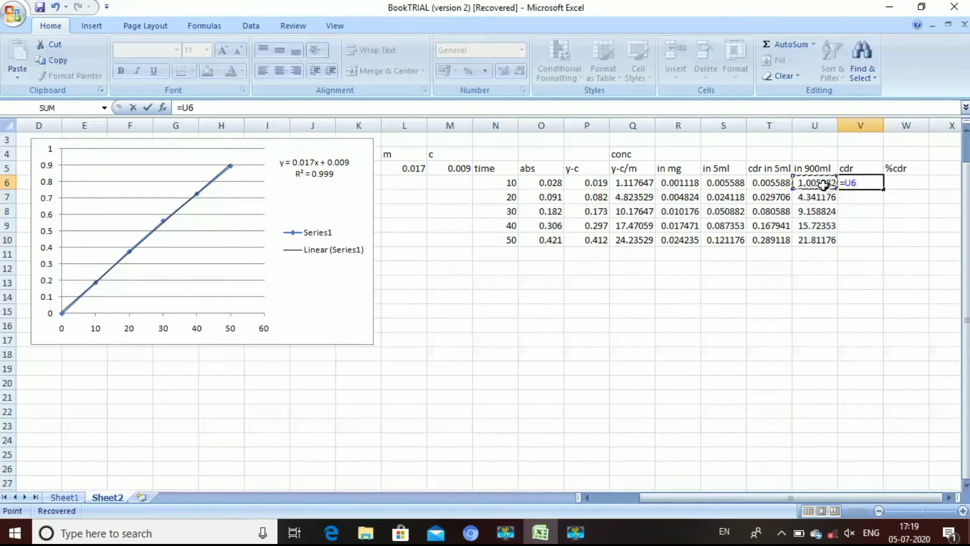
pyautogui.press('Return')
pyautogui.write('=')
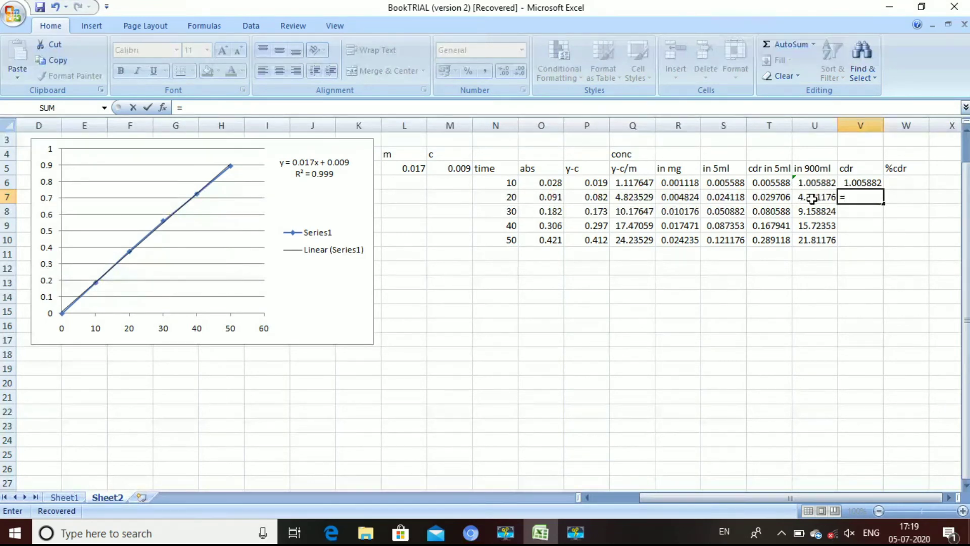
pyautogui.click(811, 198)
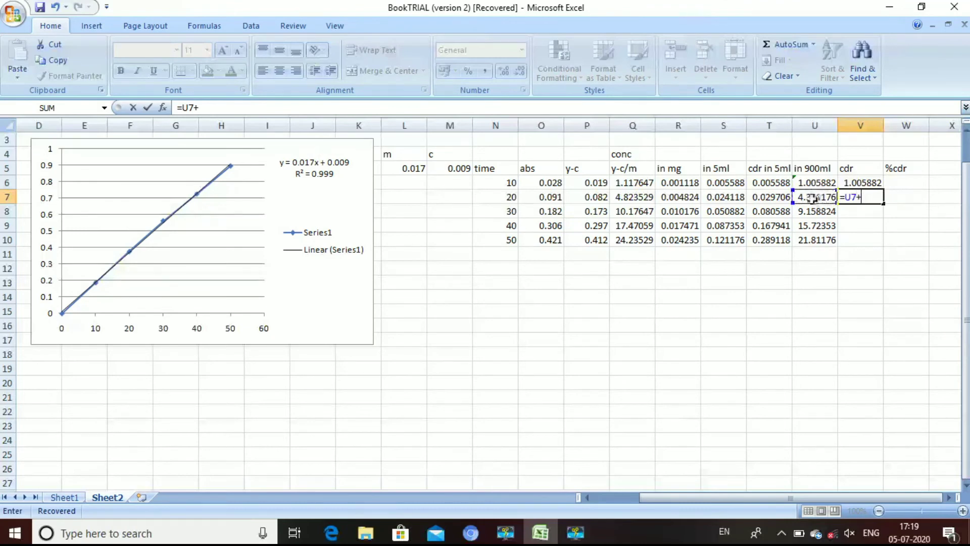
pyautogui.write('+')
pyautogui.click(773, 185)
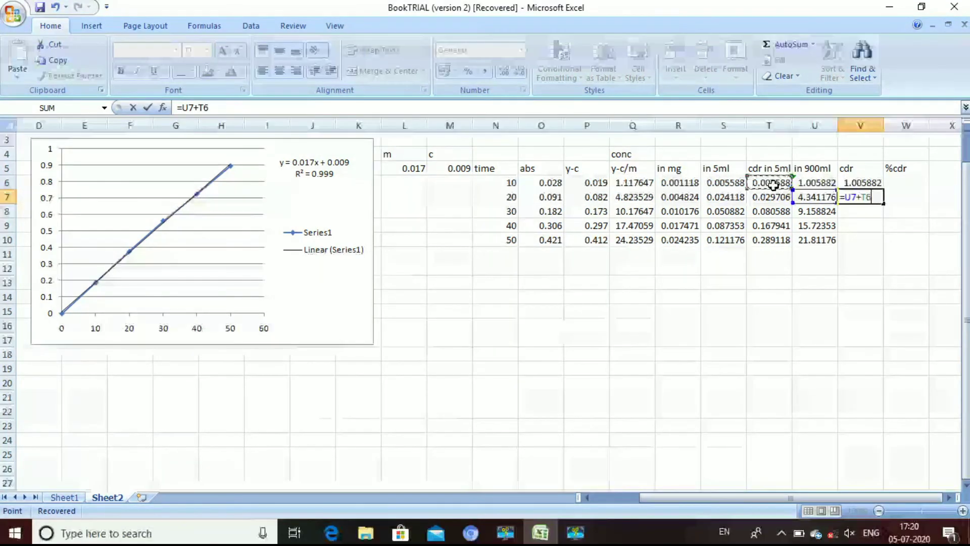
pyautogui.press('Return')
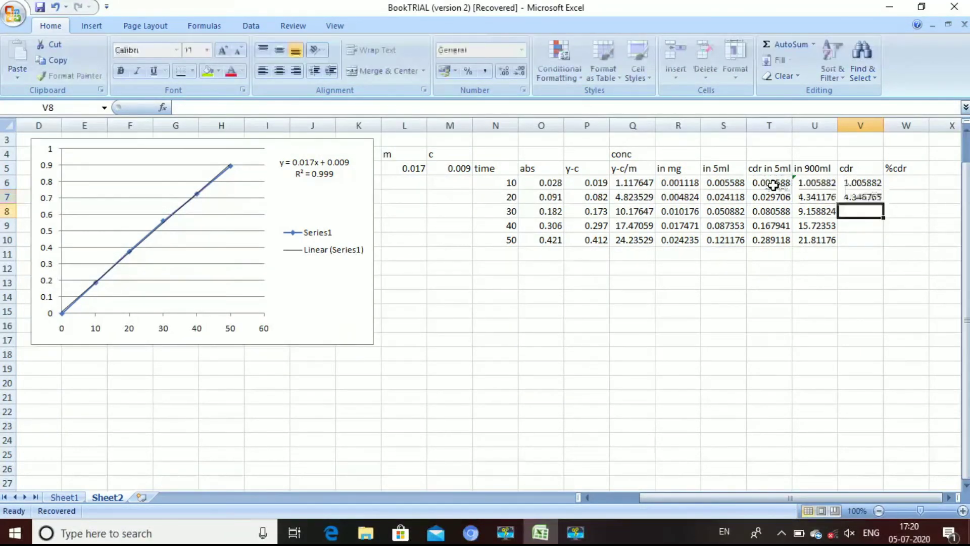
# - Enter the cdr formulas =U8+T7 in V8 and =U9+T8 in V9
pyautogui.write('=')
pyautogui.click(804, 213)
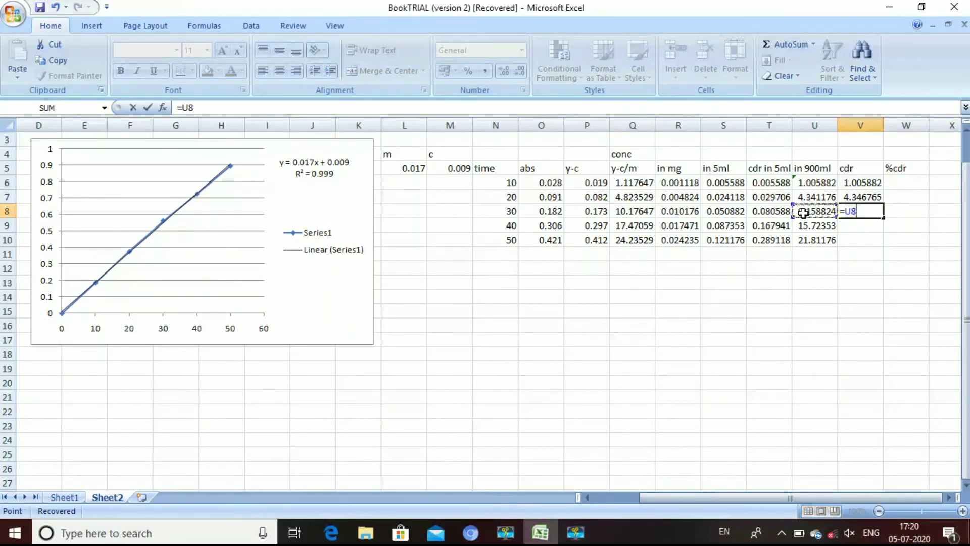
pyautogui.write('+')
pyautogui.click(777, 197)
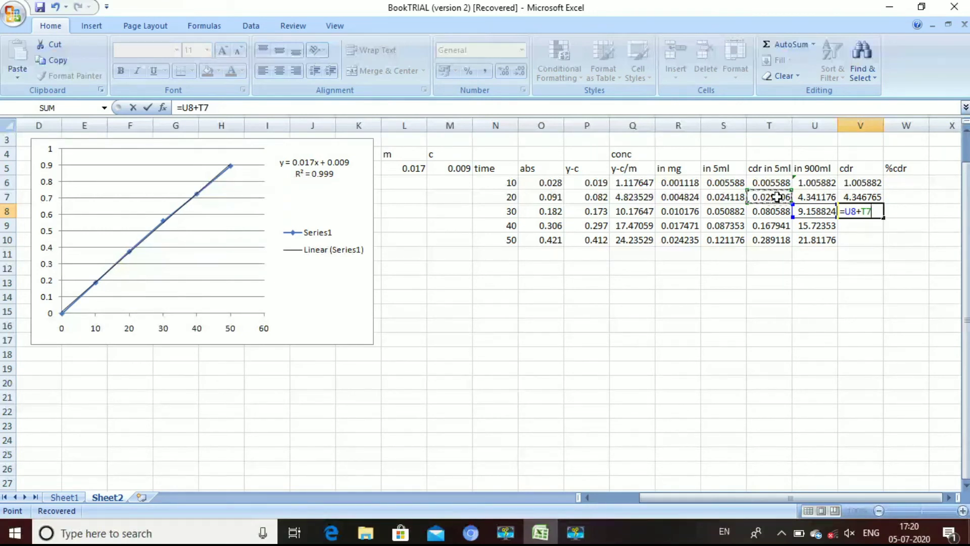
pyautogui.press('Return')
pyautogui.write('=')
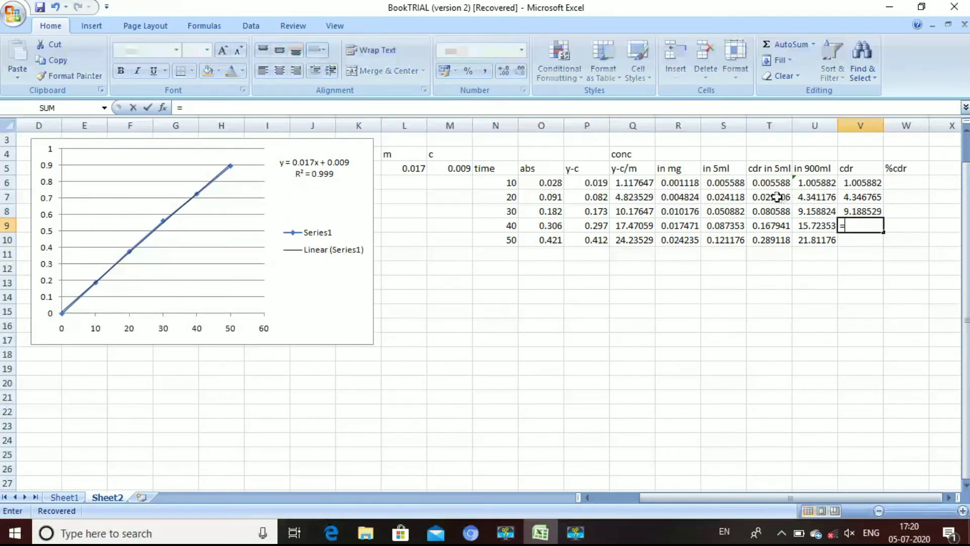
pyautogui.click(803, 227)
pyautogui.write('+')
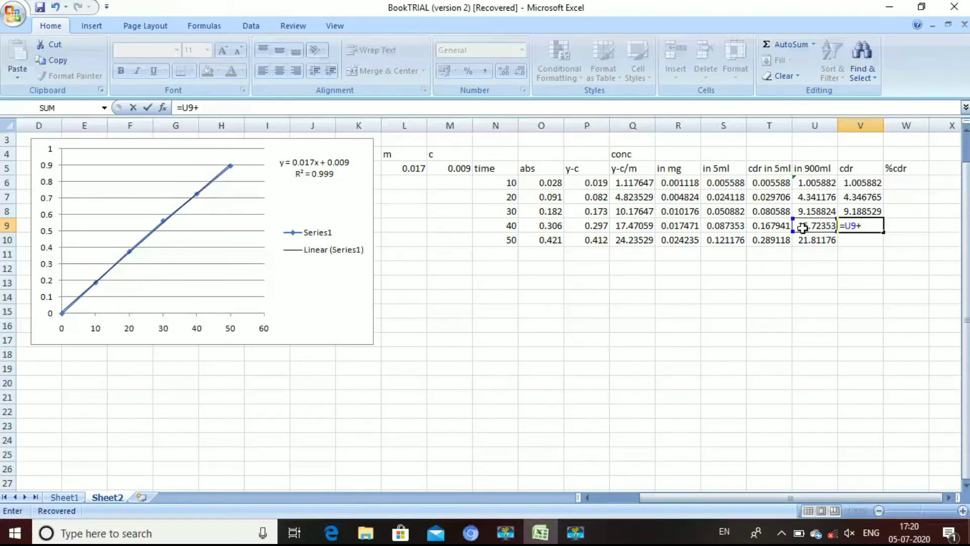
pyautogui.click(779, 212)
pyautogui.press('Return')
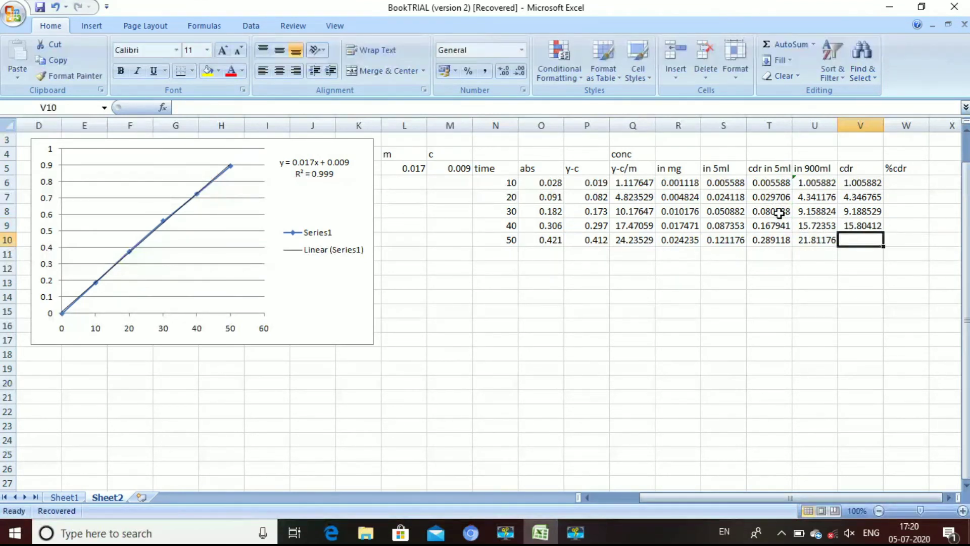
# - Enter =U10+T9 in V10, completing cdr at 21.97971
pyautogui.write('=')
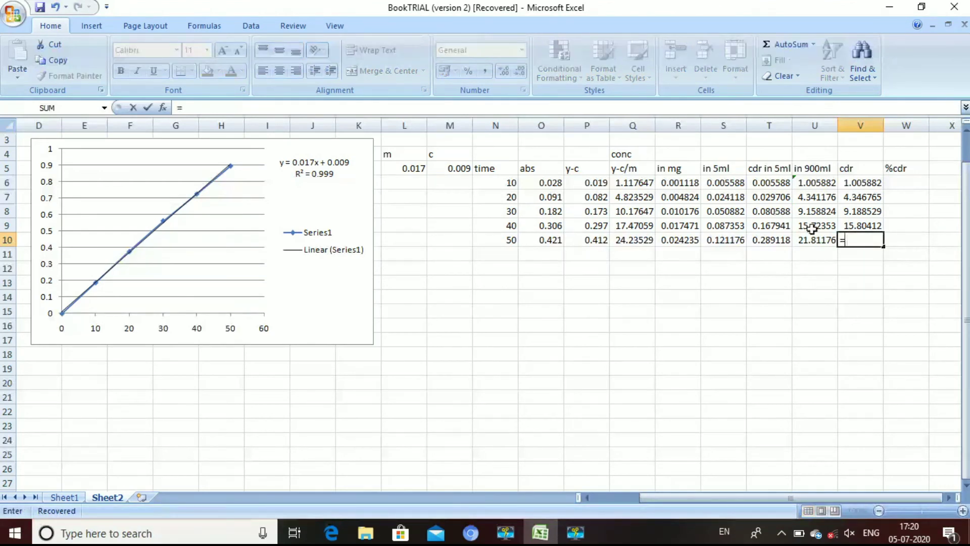
pyautogui.click(815, 239)
pyautogui.write('+')
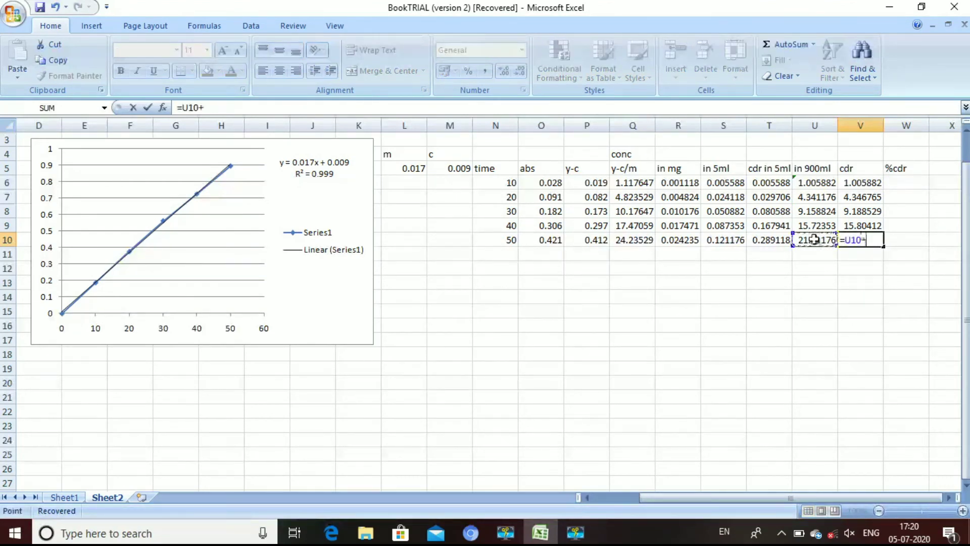
pyautogui.click(780, 236)
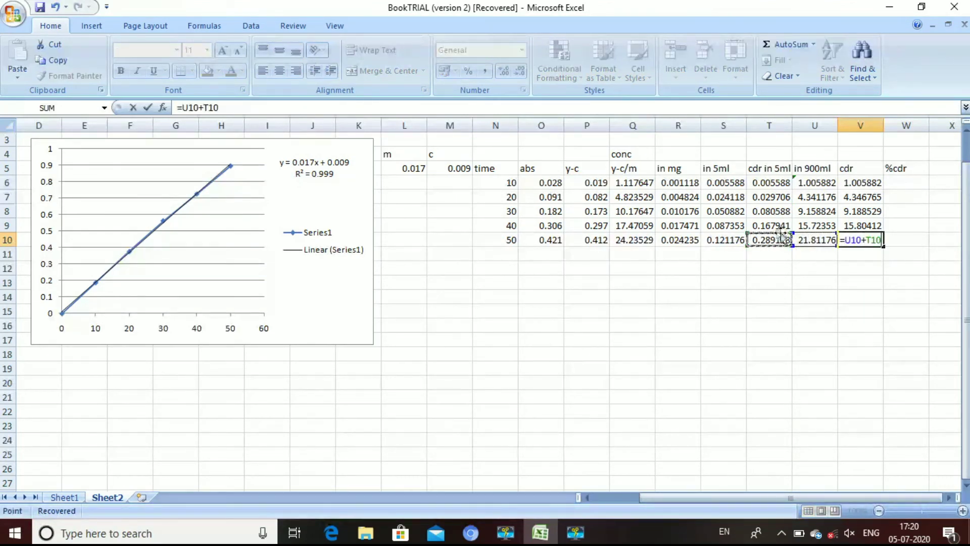
pyautogui.click(778, 227)
pyautogui.press('Return')
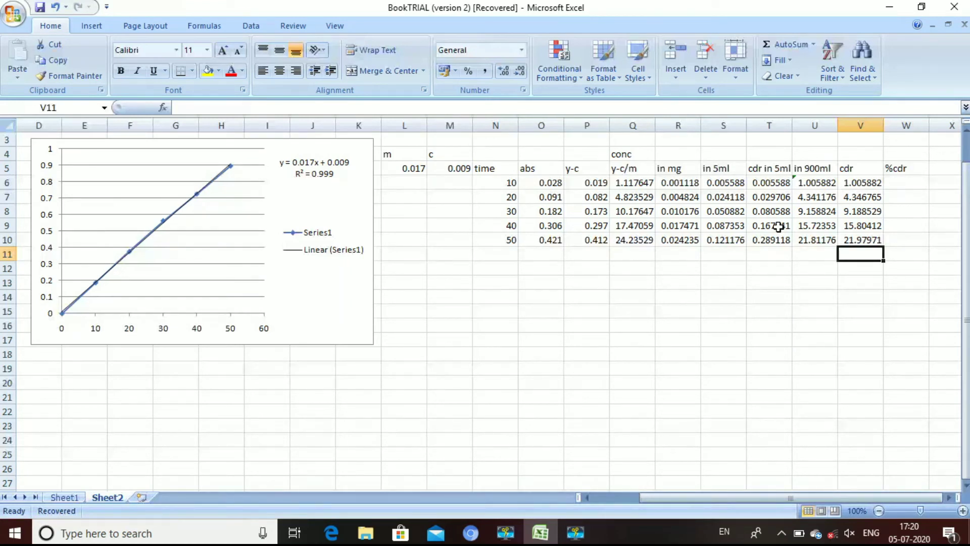
pyautogui.click(899, 188)
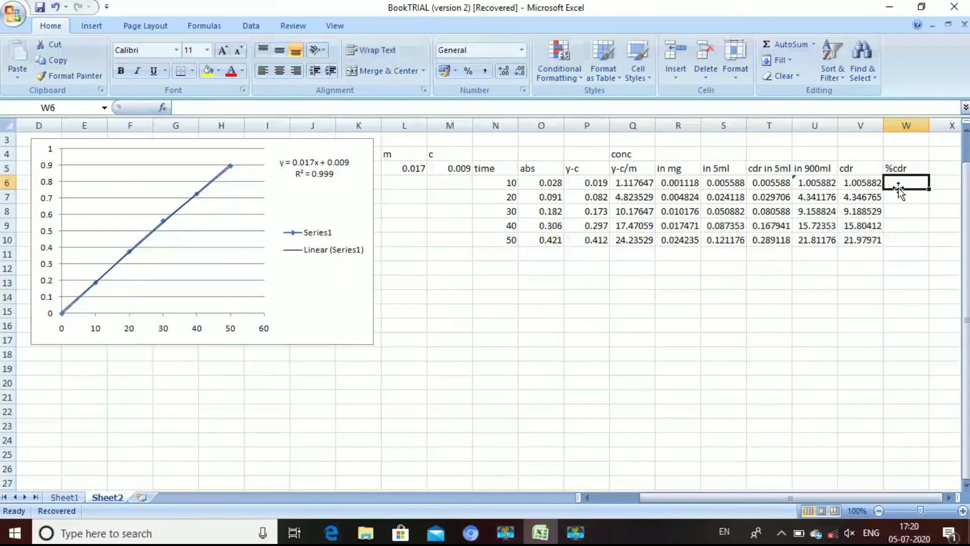
# - Fill W6:W10 with =V6/75*100 copied down, giving %cdr 1.341176 to 29.30627
pyautogui.write('=')
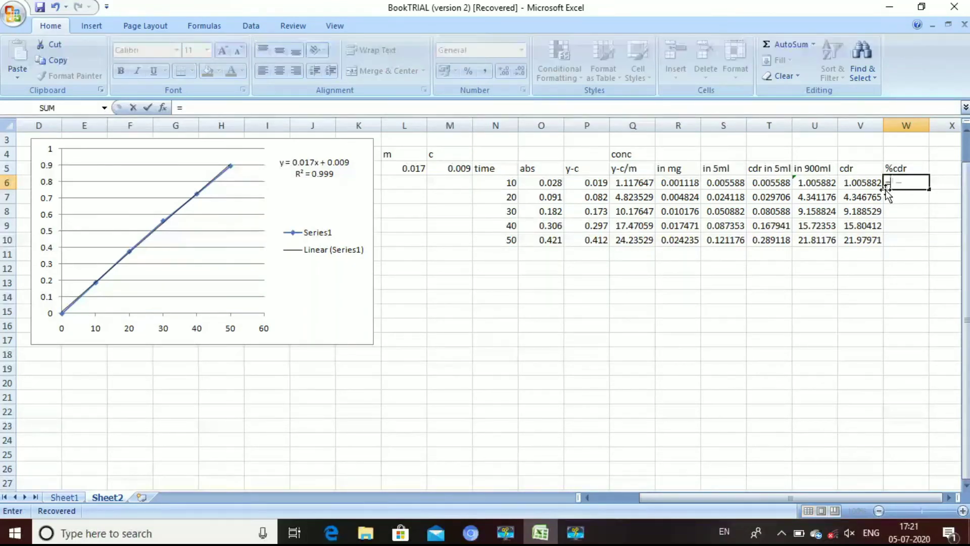
pyautogui.click(874, 183)
pyautogui.write('/75')
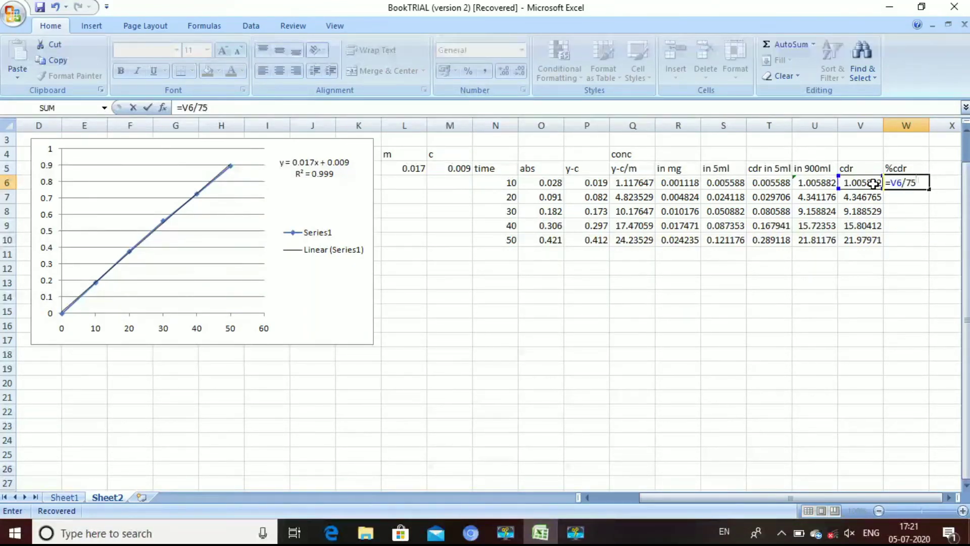
pyautogui.write('*100')
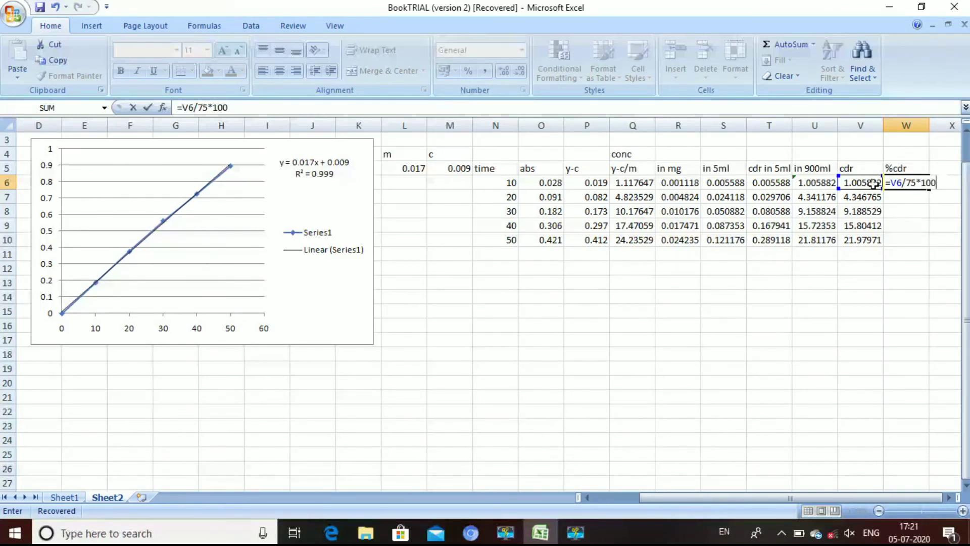
pyautogui.press('Return')
pyautogui.click(907, 182)
pyautogui.moveTo(929, 189); pyautogui.dragTo(931, 246)
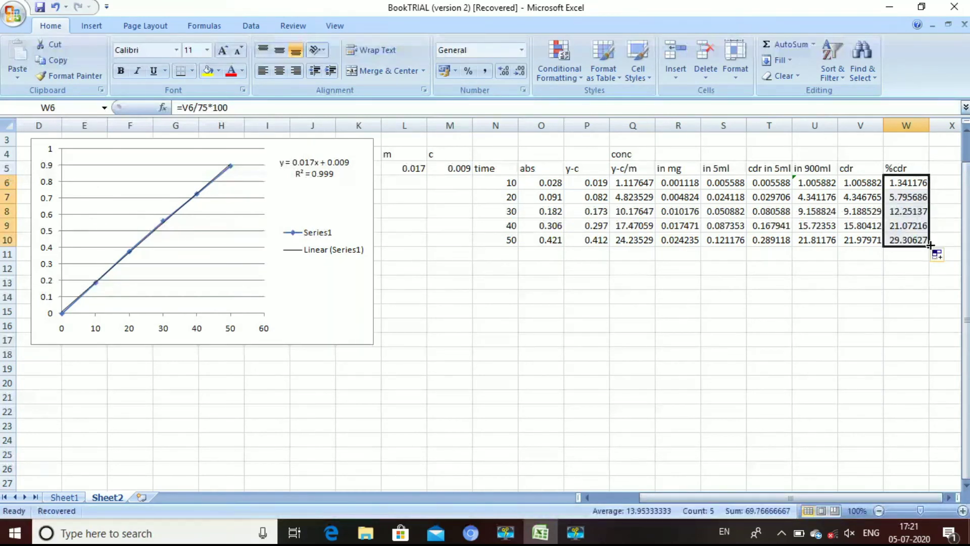
pyautogui.click(882, 253)
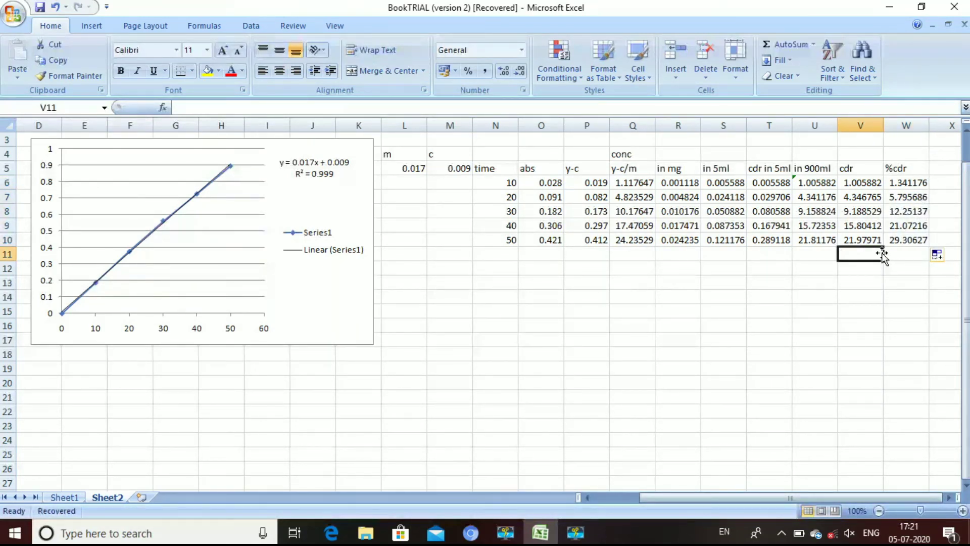